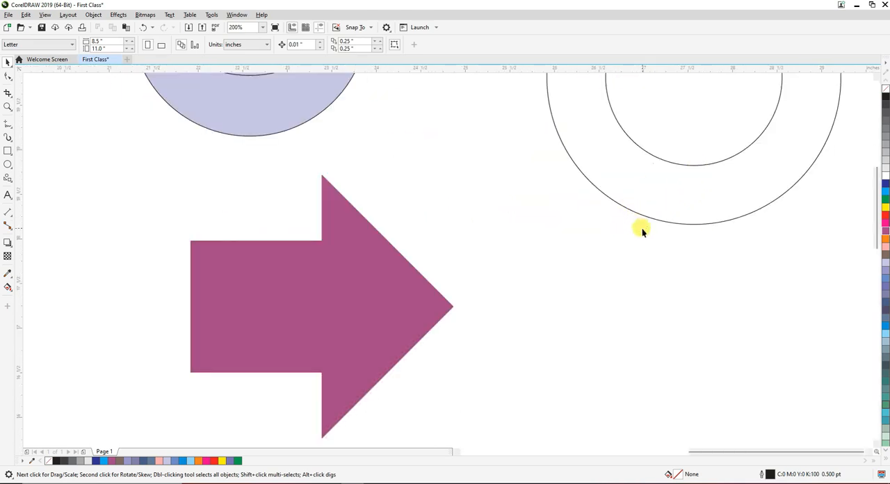
scroll(639, 225, "down", 6)
Delete all the existing shapes around the page, including the arrow and the circles
left_click_drag(685, 109, 181, 274)
left_click(195, 272)
mouse_move(718, 81)
left_mouse_down()
mouse_move(616, 197)
mouse_move(175, 325)
left_mouse_up()
key("Delete")
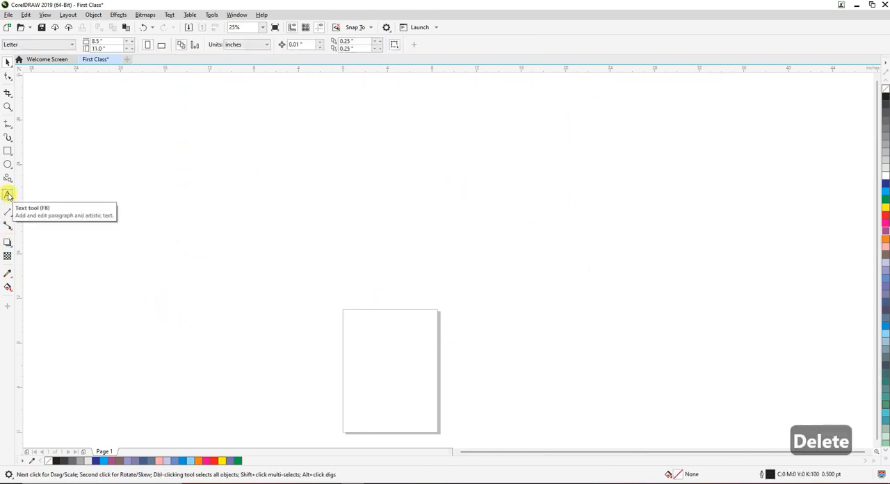
Place an artistic text insertion point near the page's top-left corner with the Text tool
scroll(53, 200, "down", 2)
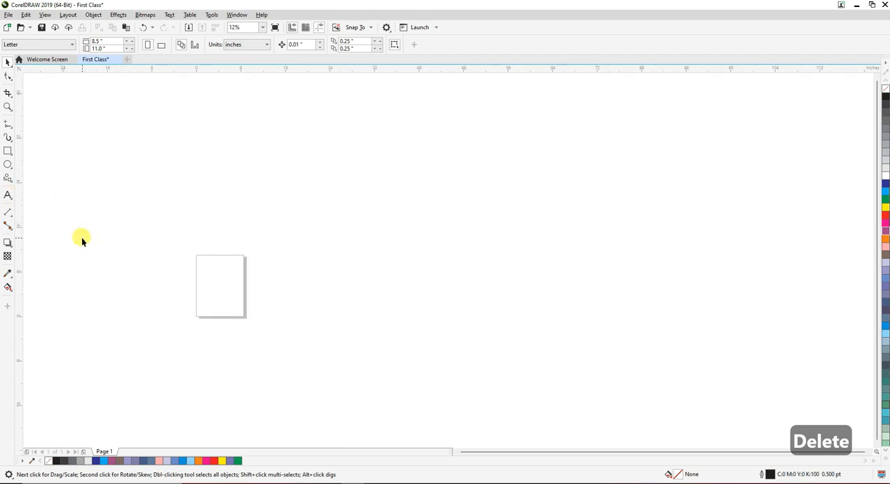
scroll(81, 239, "up", 2)
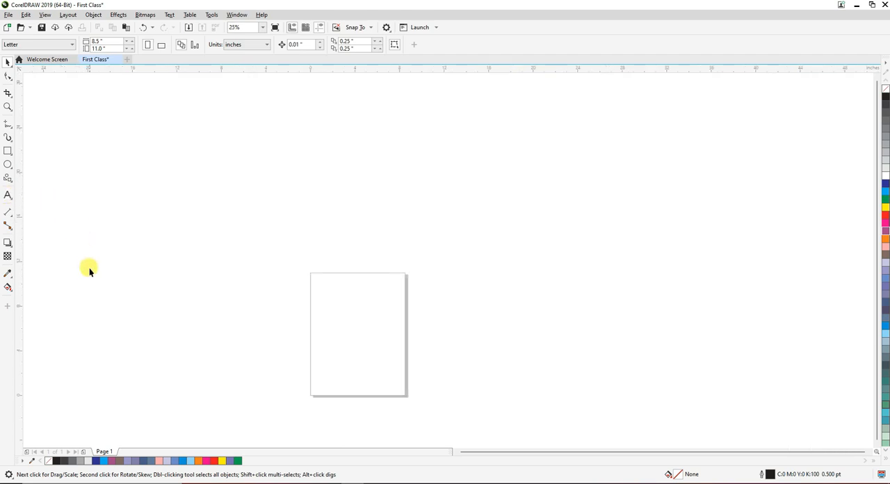
left_click(9, 197)
scroll(317, 282, "up", 2)
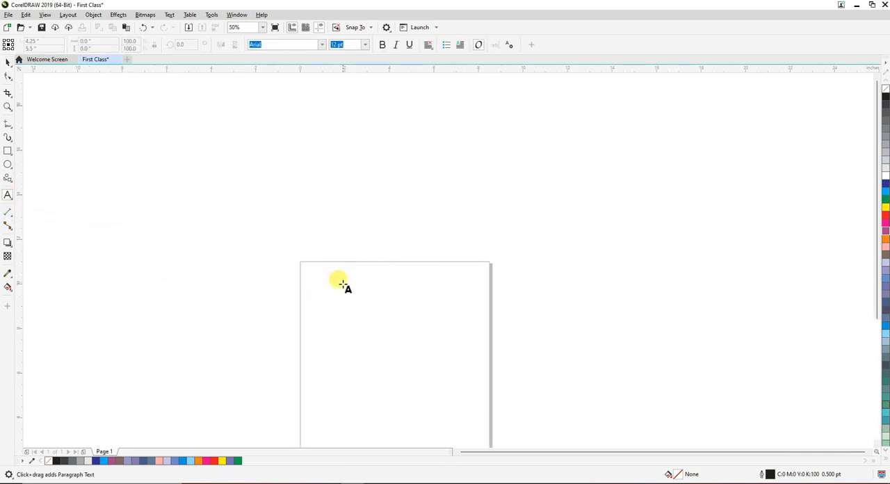
left_click(344, 281)
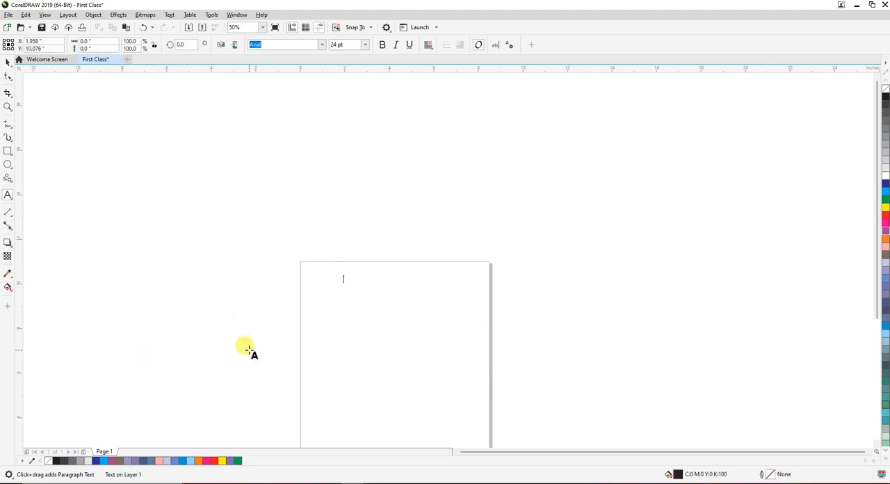
scroll(354, 297, "up", 4)
scroll(295, 292, "down", 8)
scroll(295, 291, "up", 8)
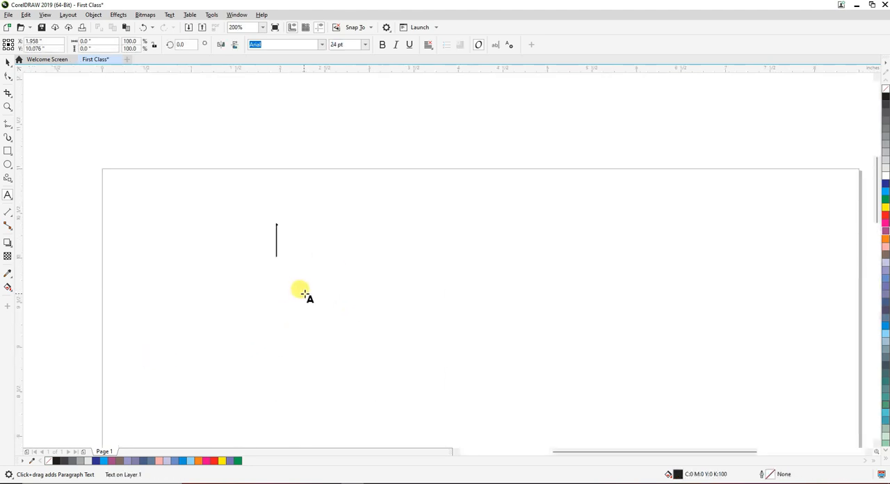
scroll(292, 295, "down", 8)
scroll(316, 290, "up", 6)
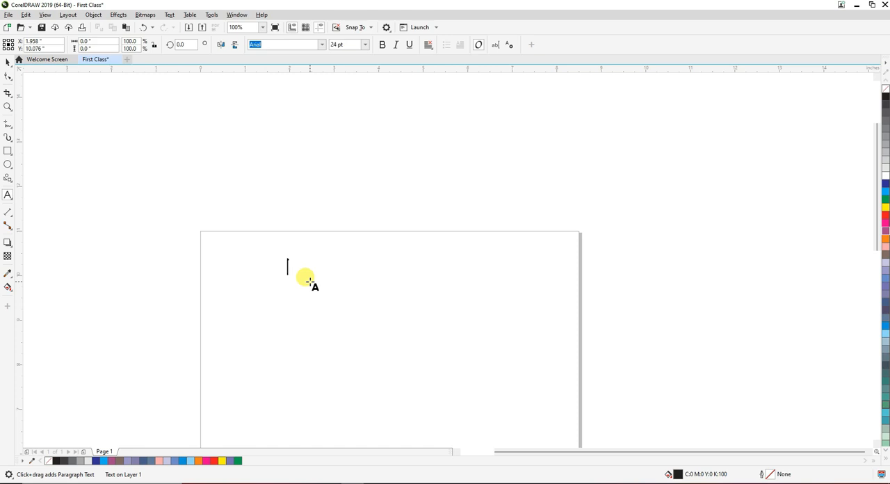
type("M")
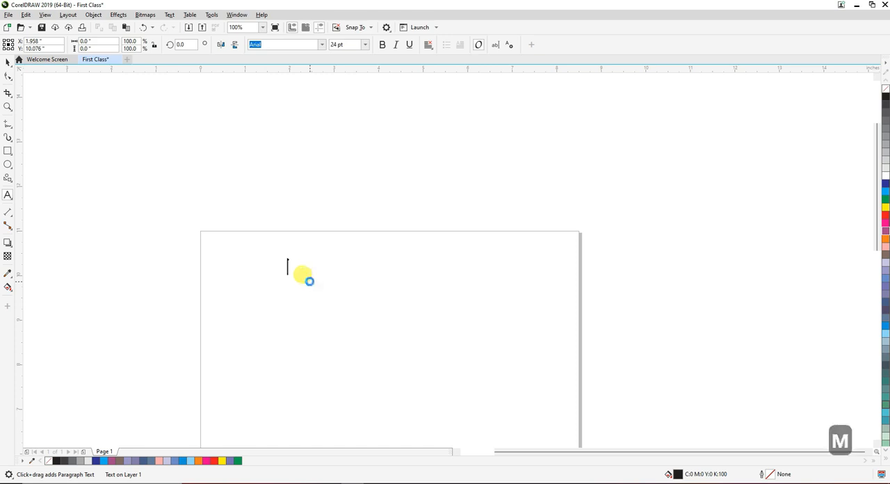
key("BackSpace")
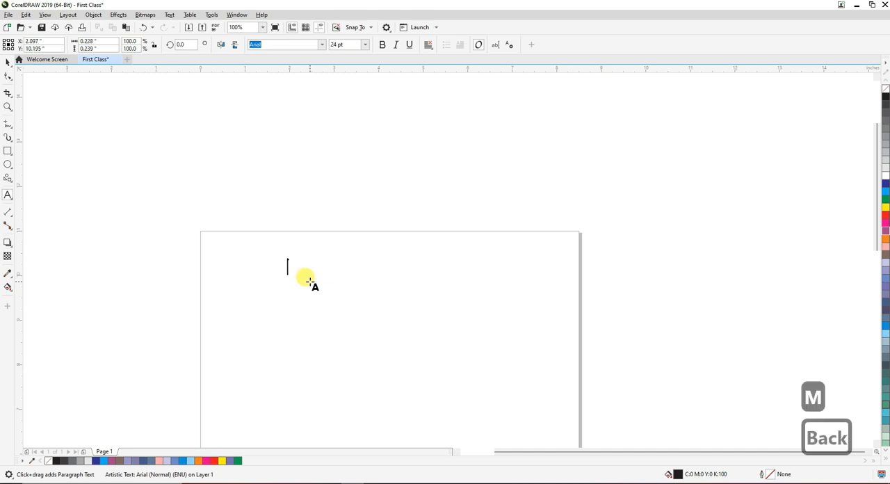
type("Bu")
key("BackSpace")
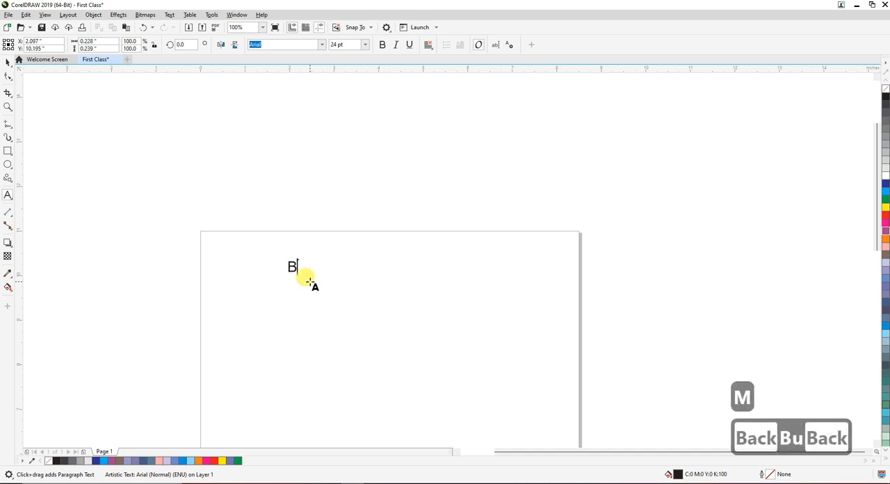
type("ilal")
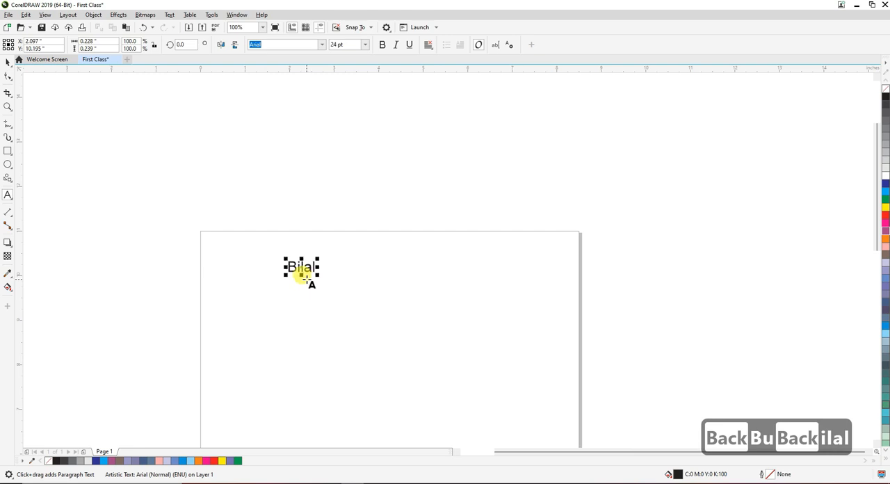
key("BackSpace")
key("BackSpace")
key("BackSpace")
key("BackSpace")
key("BackSpace")
key("BackSpace")
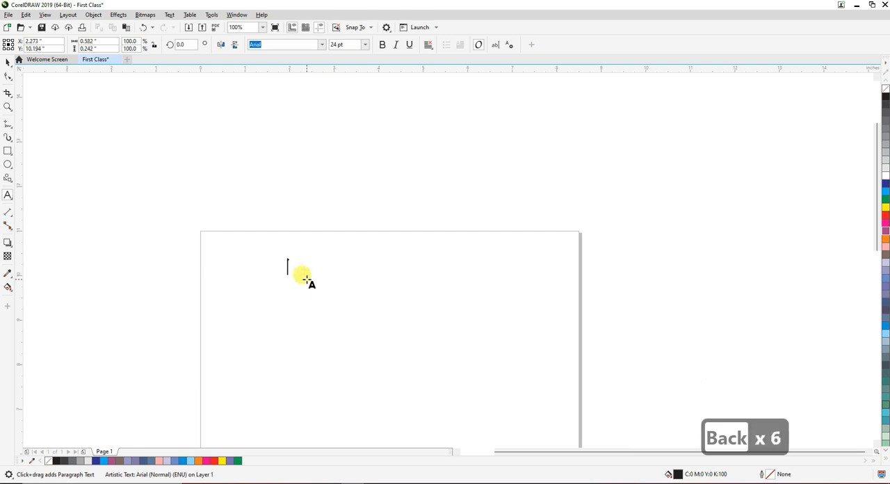
Enter a person's first name as artistic text at the insertion point
type("B")
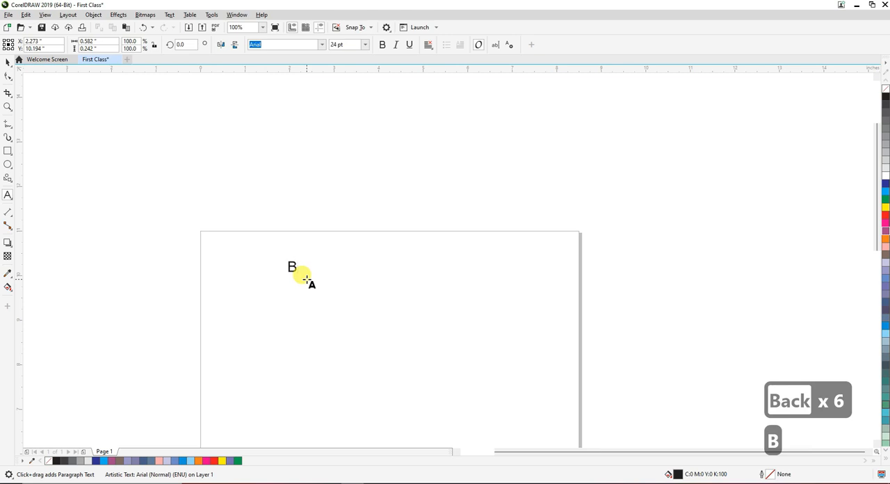
type("ilal")
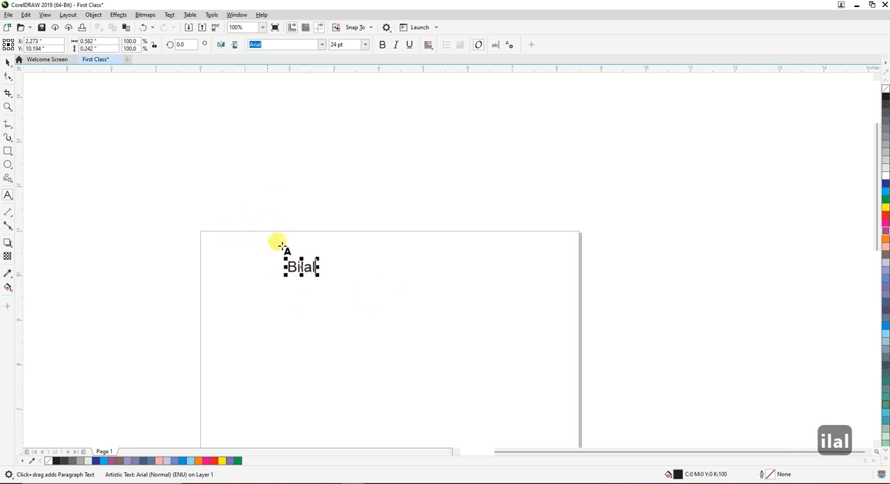
Examine the letter shapes of the name text and the page's top-right corner at different zoom levels
scroll(294, 275, "up", 5)
scroll(294, 284, "down", 5)
scroll(308, 292, "up", 5)
scroll(288, 288, "down", 5)
scroll(315, 265, "up", 5)
scroll(338, 283, "down", 5)
scroll(324, 279, "up", 2)
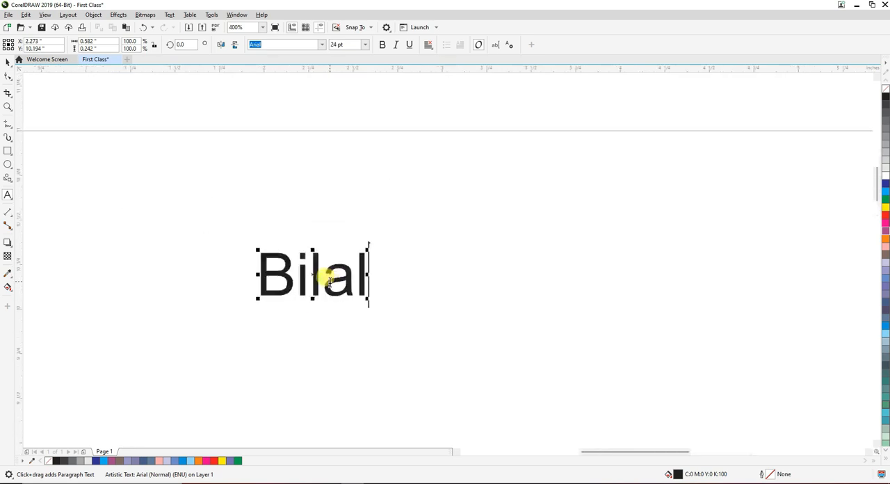
scroll(328, 279, "up", 3)
scroll(320, 272, "down", 3)
scroll(318, 271, "up", 4)
scroll(319, 270, "down", 3)
scroll(308, 264, "up", 2)
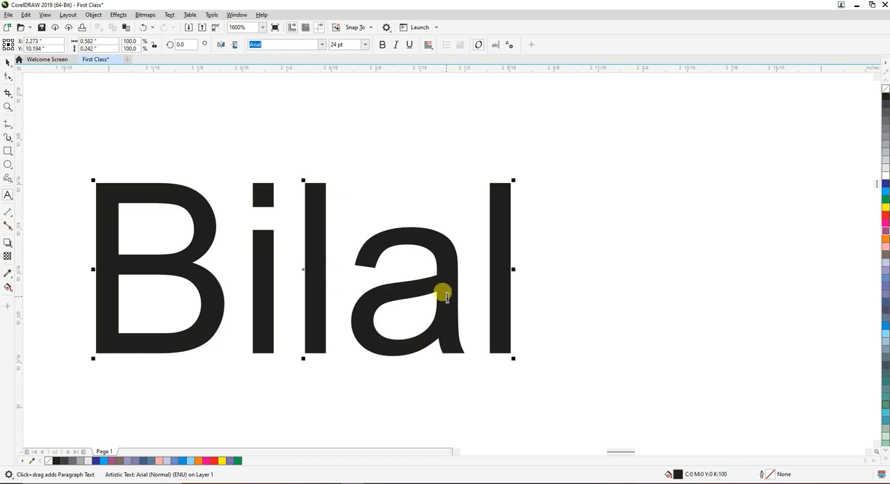
scroll(288, 278, "down", 3)
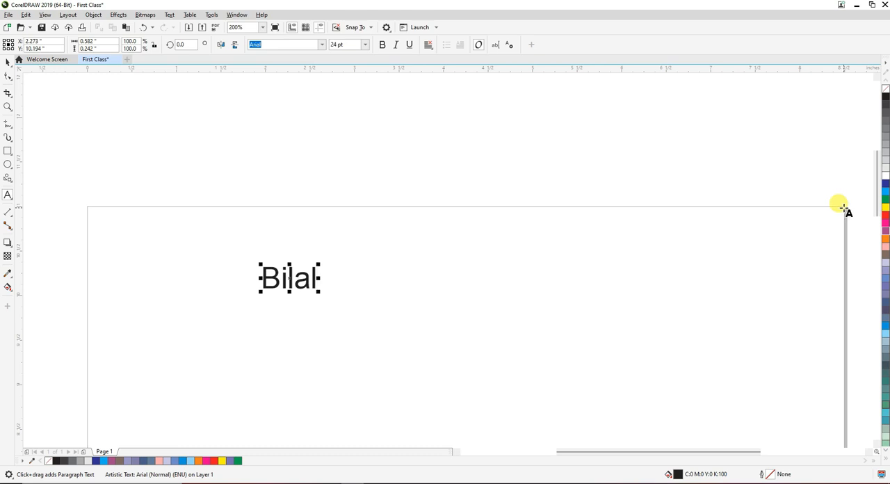
scroll(843, 208, "up", 5)
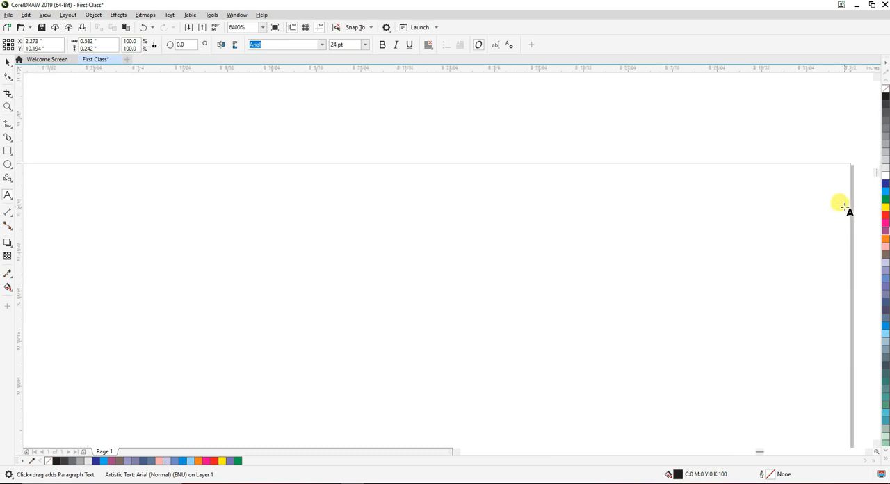
scroll(842, 208, "down", 5)
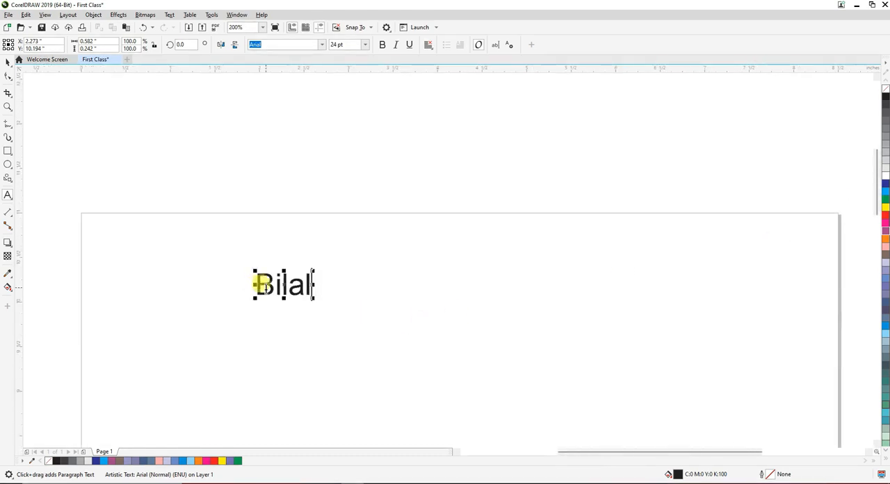
scroll(276, 290, "up", 3)
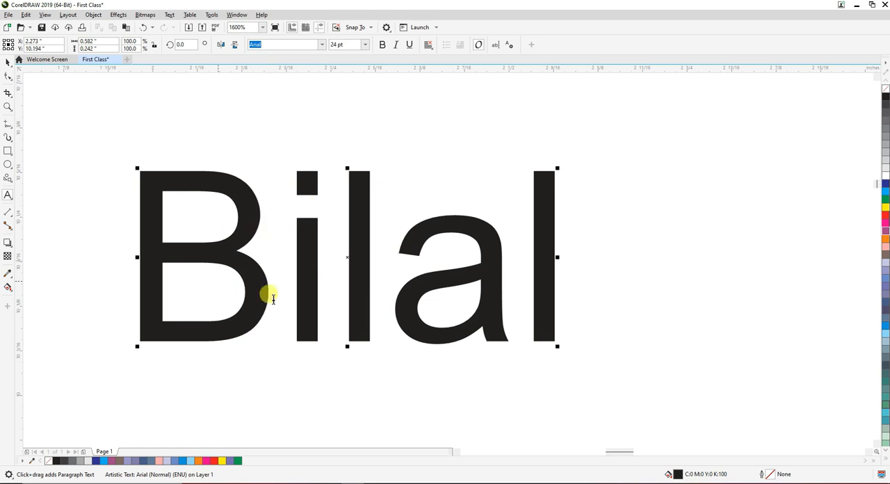
scroll(380, 264, "down", 3)
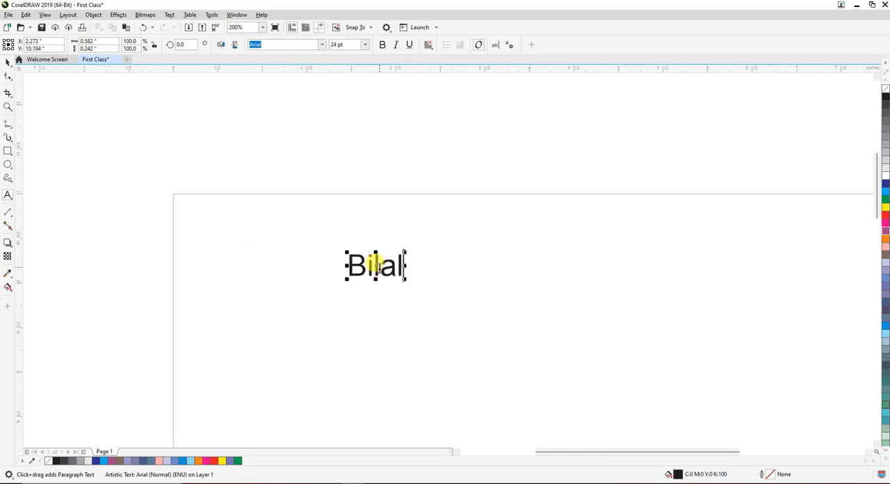
Select the whole name text and change its font to Brush Script MT
scroll(382, 267, "up", 1)
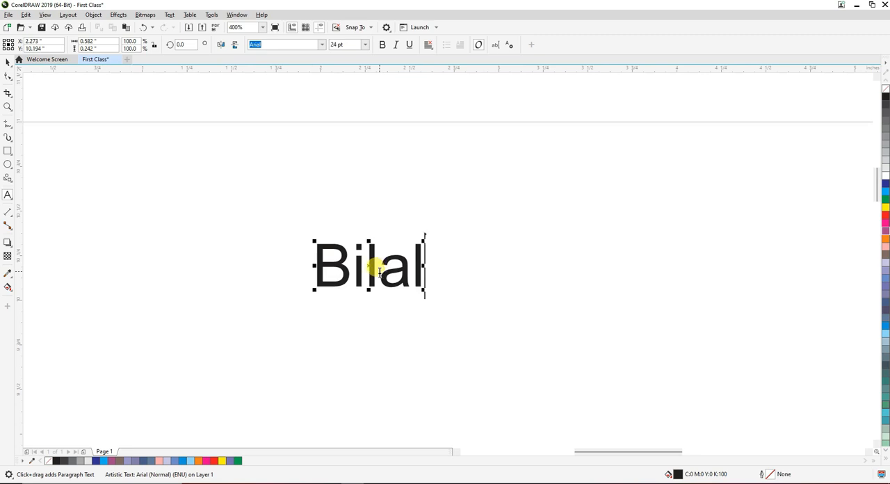
left_click(379, 271)
double_click(376, 268)
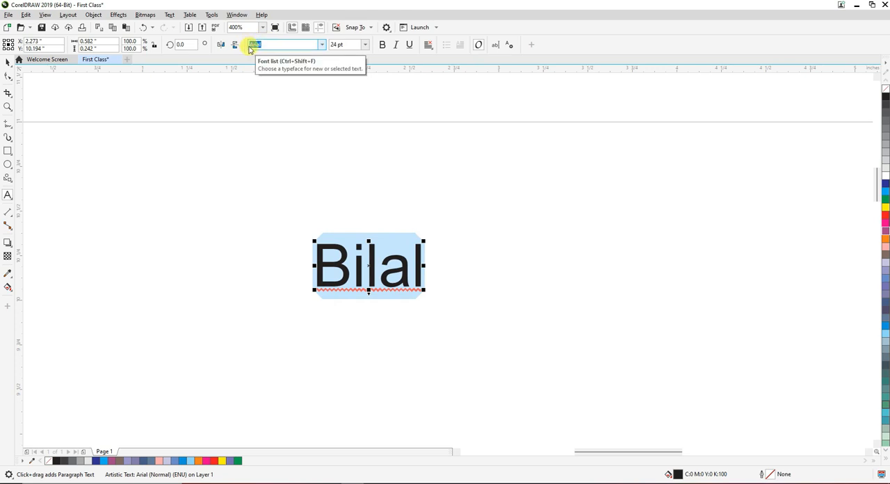
left_click(324, 46)
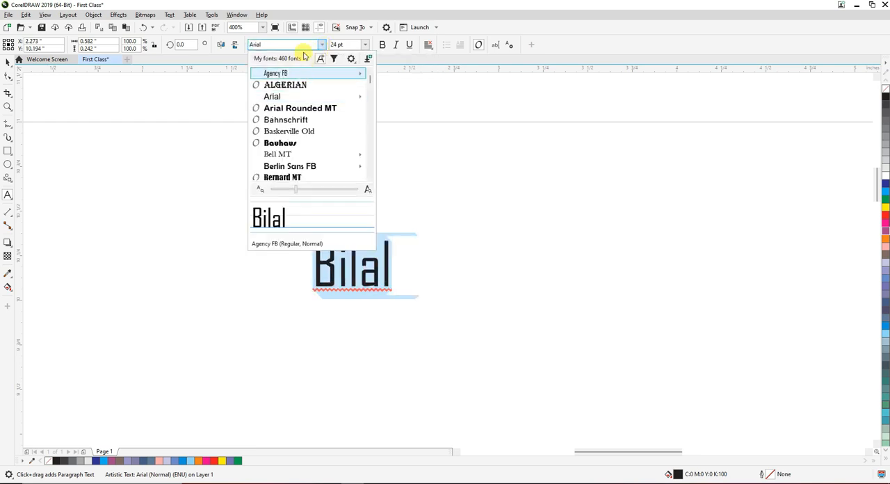
mouse_move(285, 75)
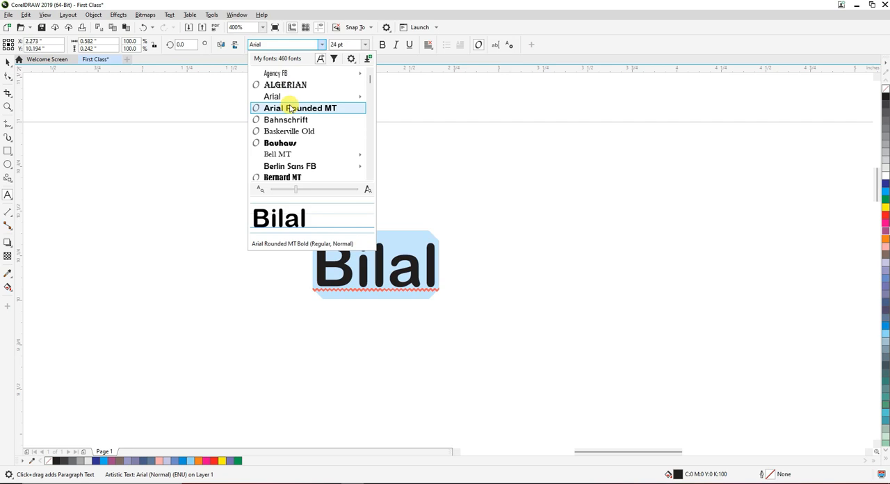
scroll(291, 109, "down", 2)
mouse_move(291, 101)
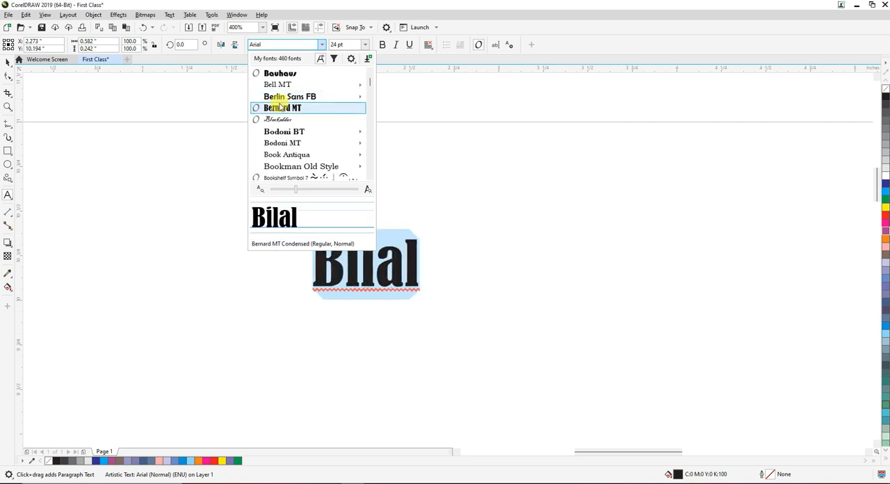
scroll(281, 122, "down", 3)
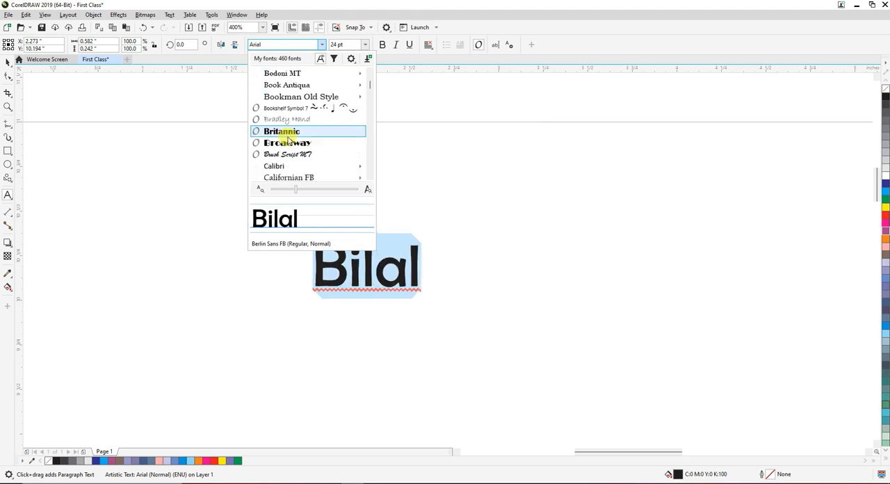
scroll(279, 112, "up", 2)
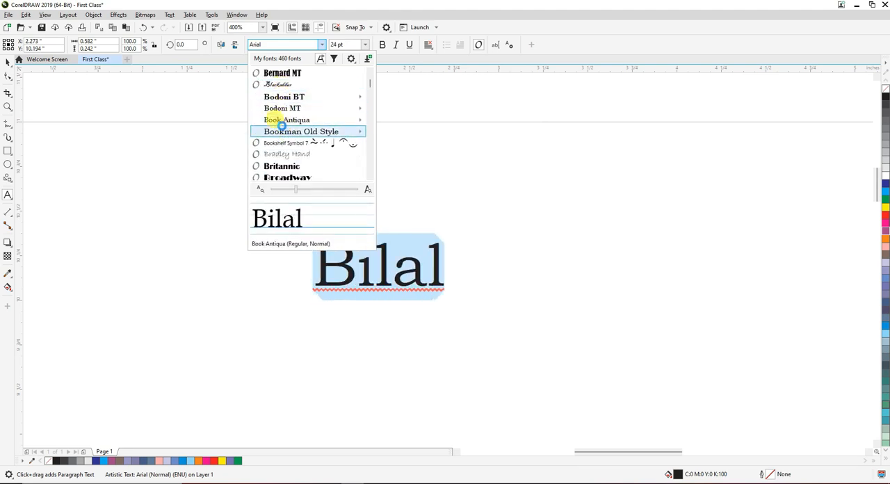
mouse_move(283, 128)
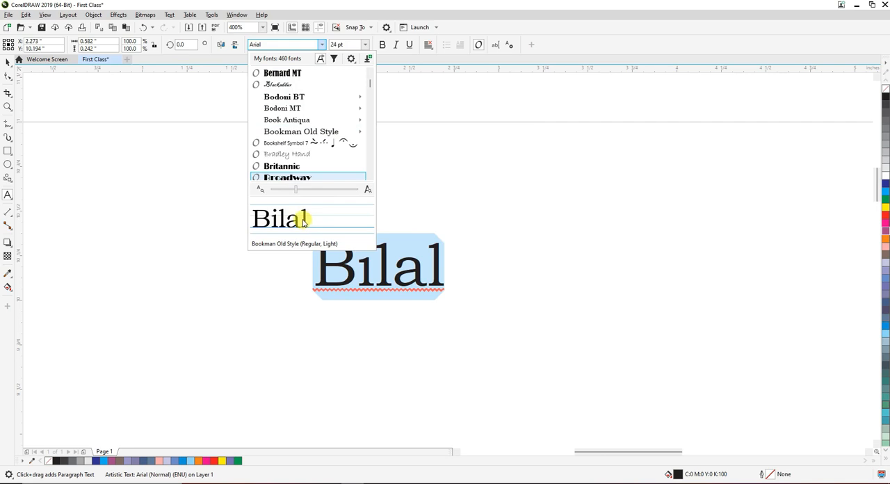
scroll(309, 149, "down", 2)
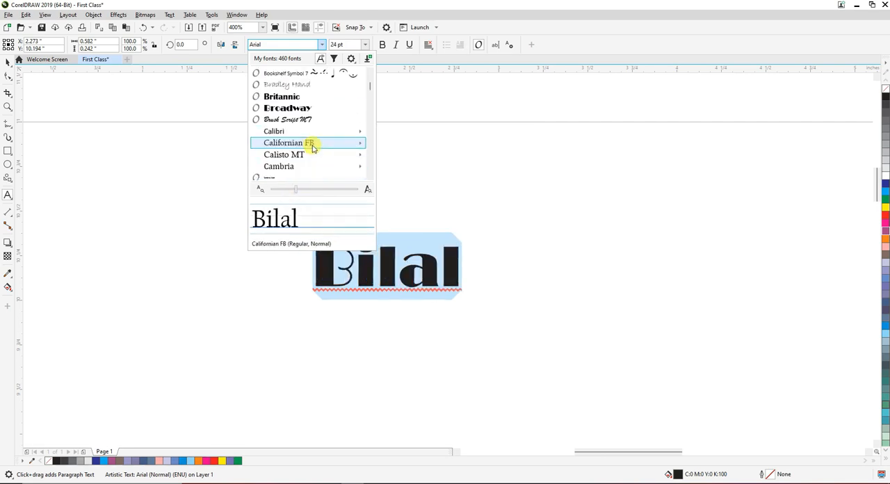
left_click(272, 122)
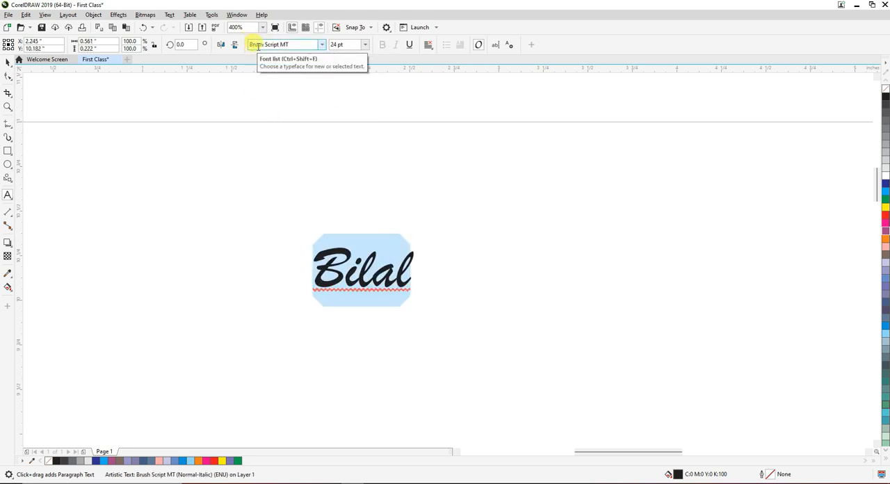
Leave text editing and select the name as an object with the Pick tool
left_click(292, 46)
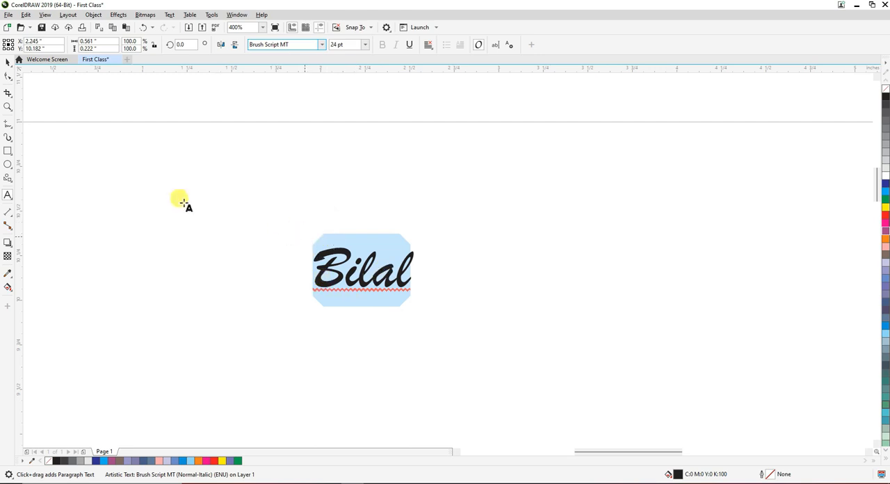
left_click(143, 200)
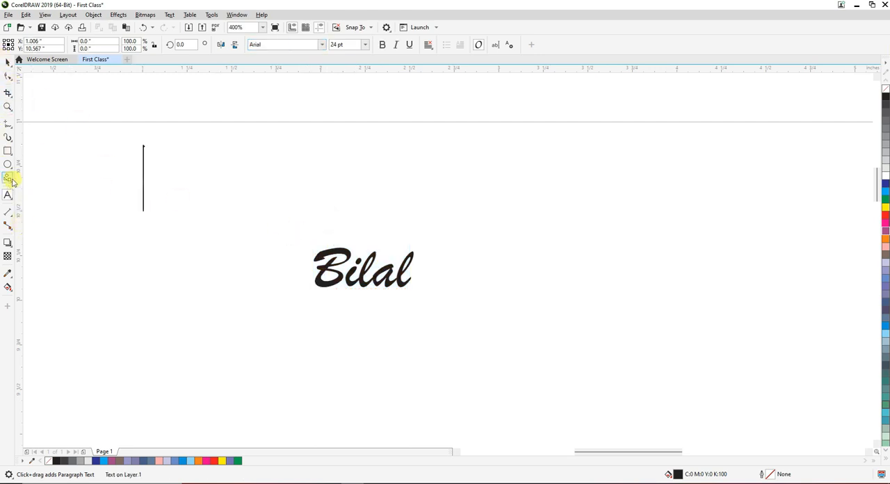
left_click(7, 61)
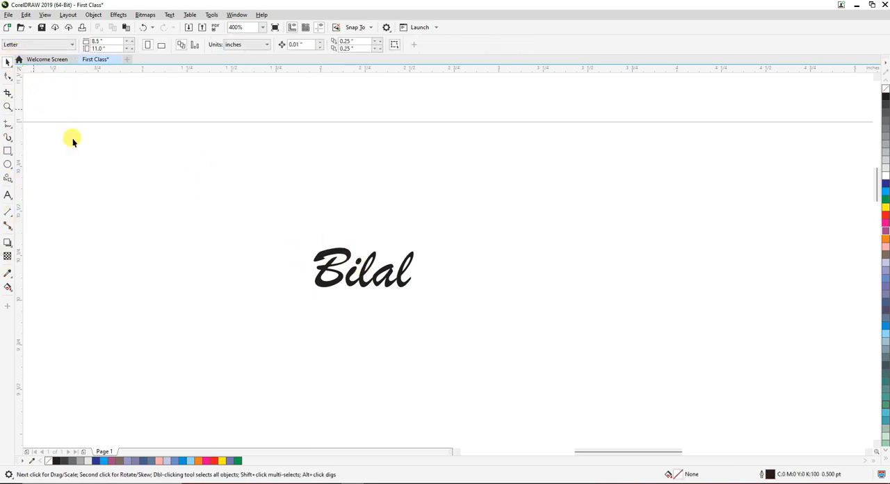
left_click(324, 268)
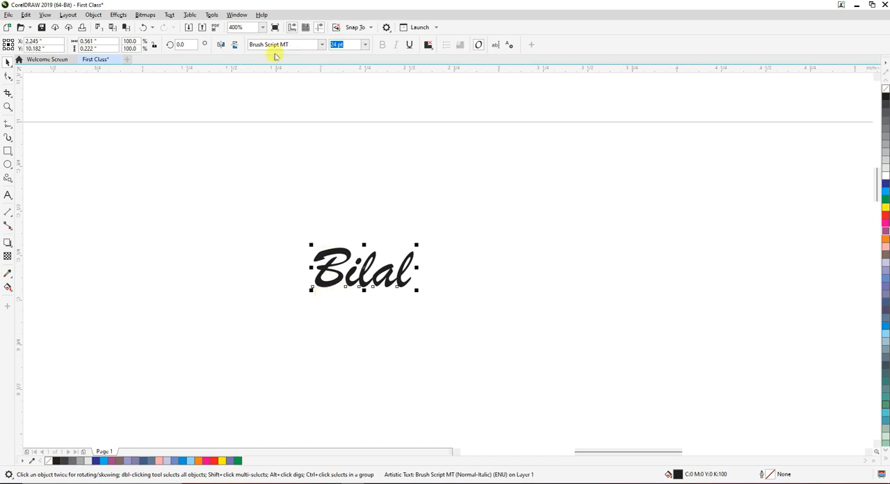
Select the name text and set its font size to 72 pt
left_click(314, 195)
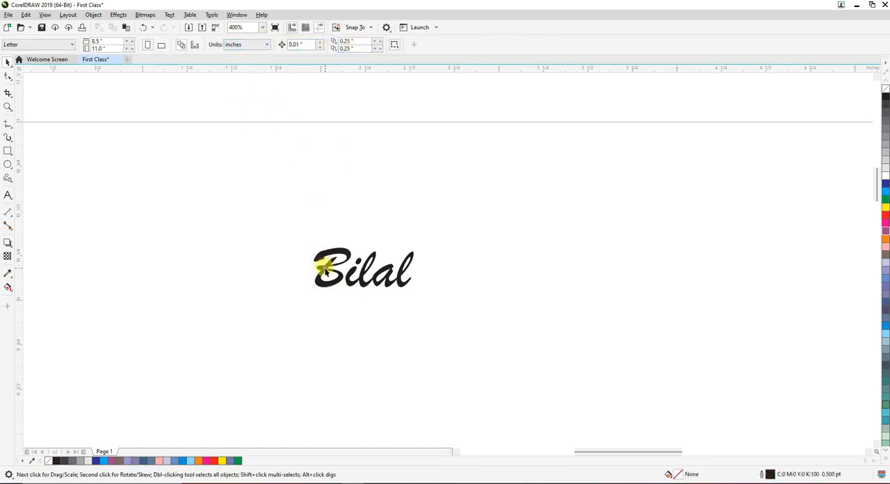
left_click(327, 261)
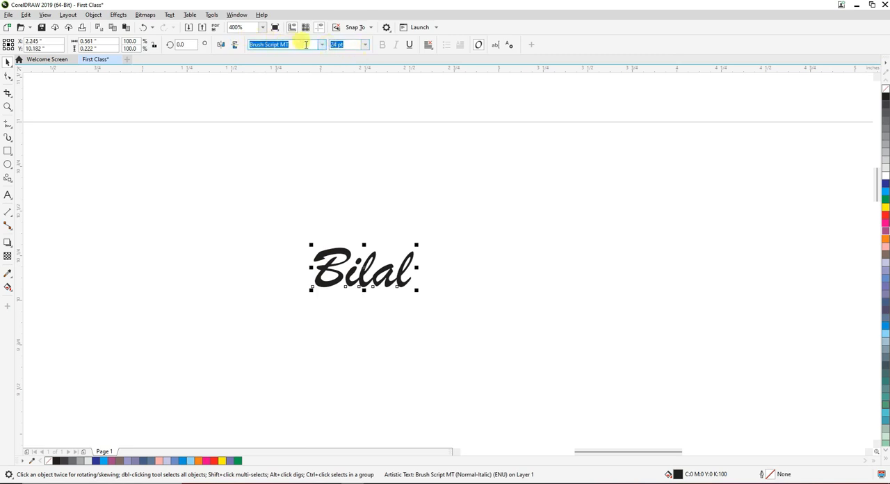
left_click(365, 45)
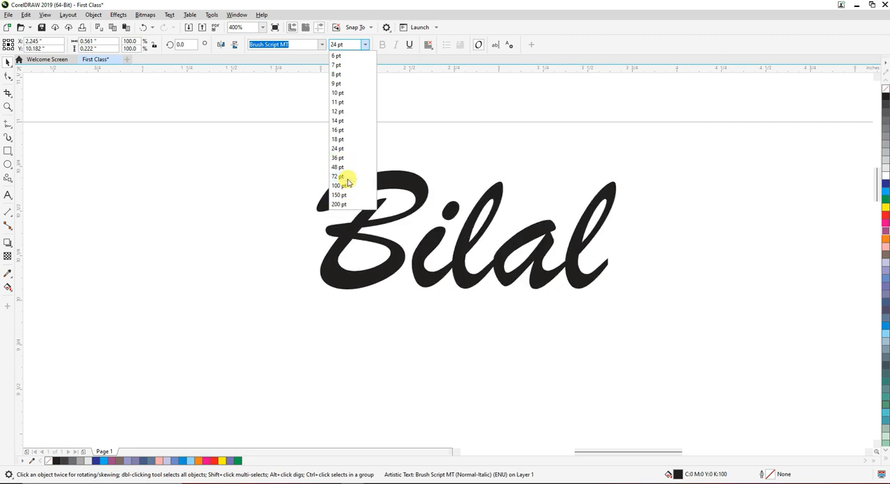
left_click(341, 176)
scroll(353, 197, "down", 4)
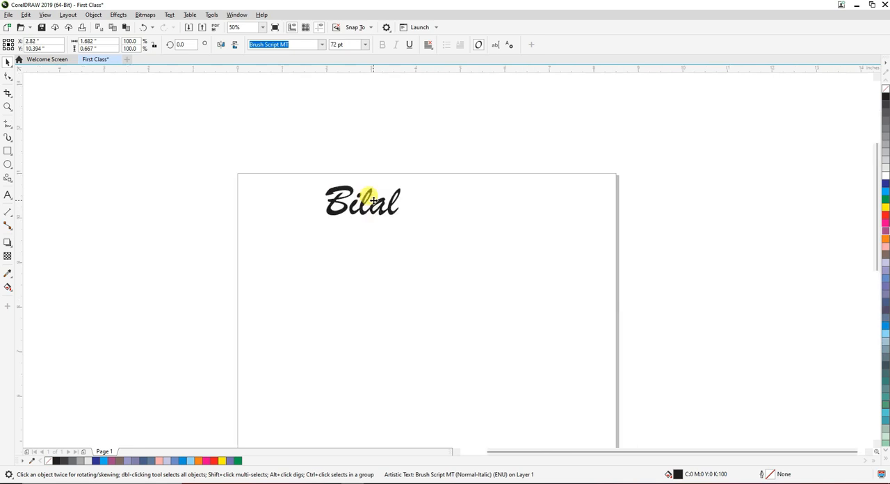
scroll(356, 189, "up", 2)
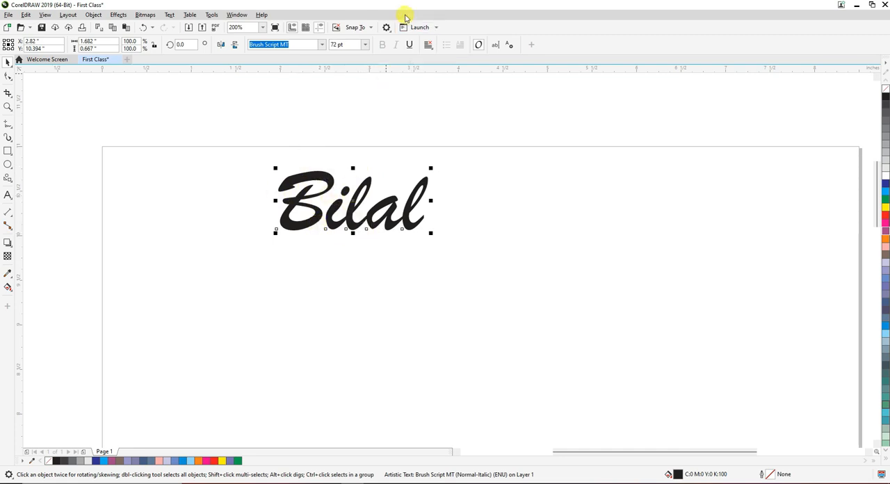
Change the name text's font to Arial and turn off its italic style
left_click(322, 44)
scroll(267, 114, "up", 5)
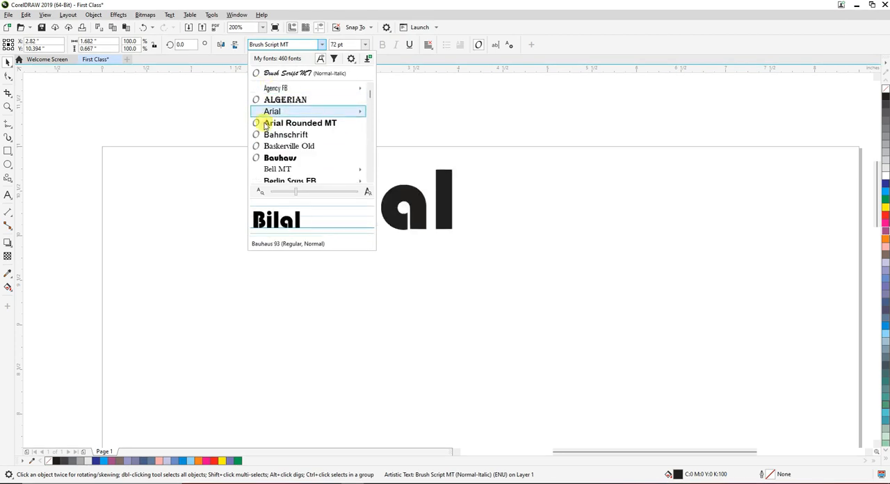
left_click(272, 111)
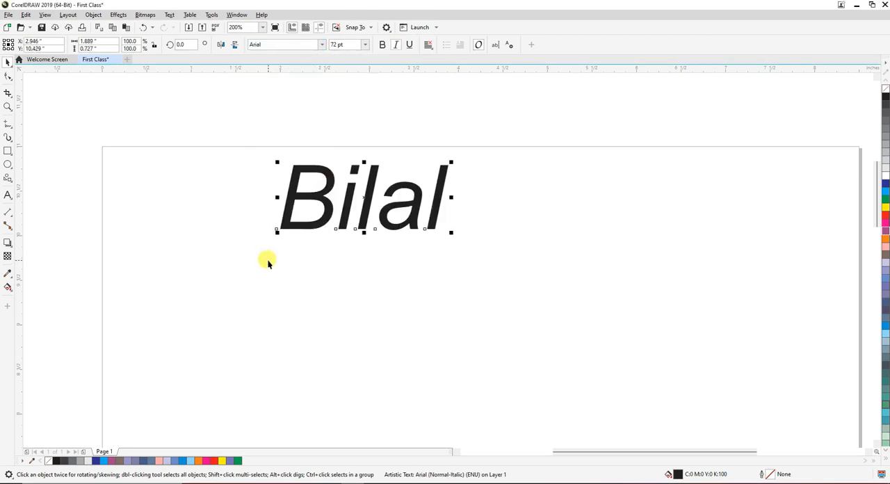
left_click(396, 45)
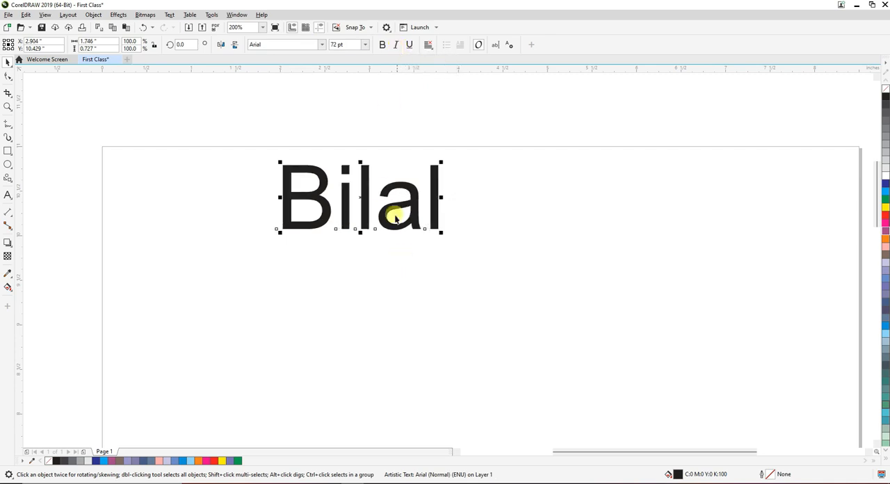
Try the bold and italic styles on the name text one after the other, leaving both off
left_click(383, 45)
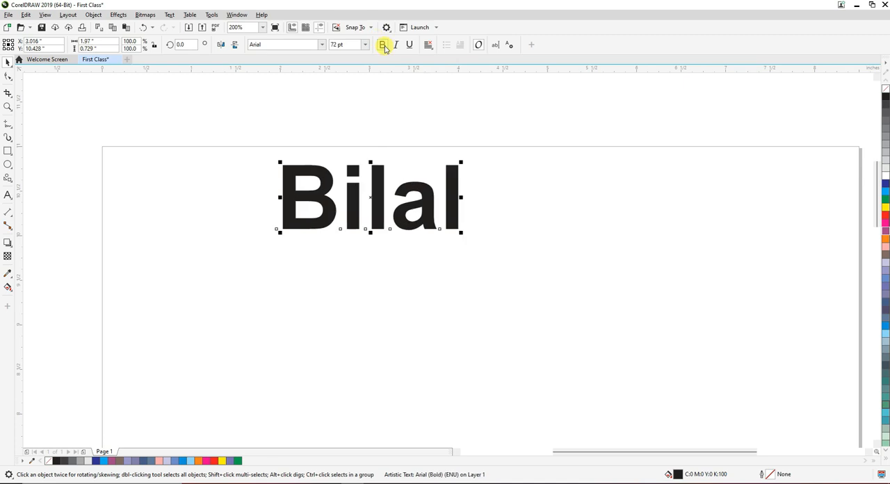
left_click(383, 46)
left_click(384, 46)
left_click(384, 46)
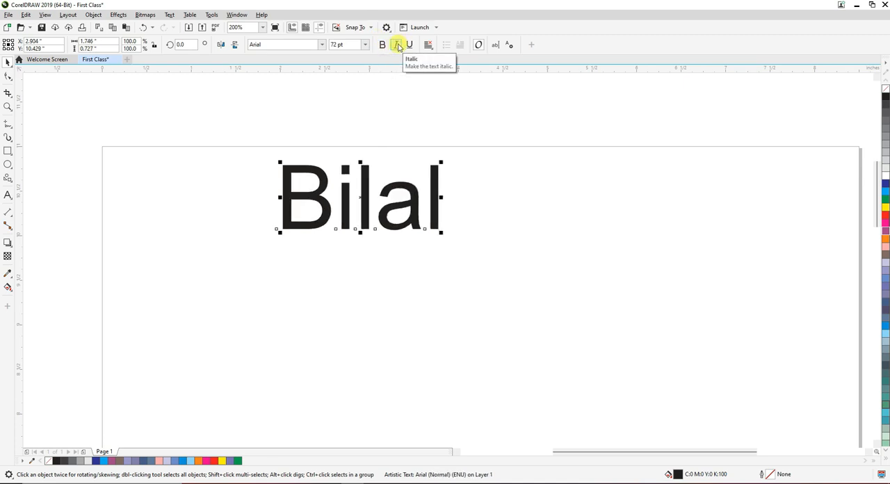
left_click(399, 46)
left_click(399, 46)
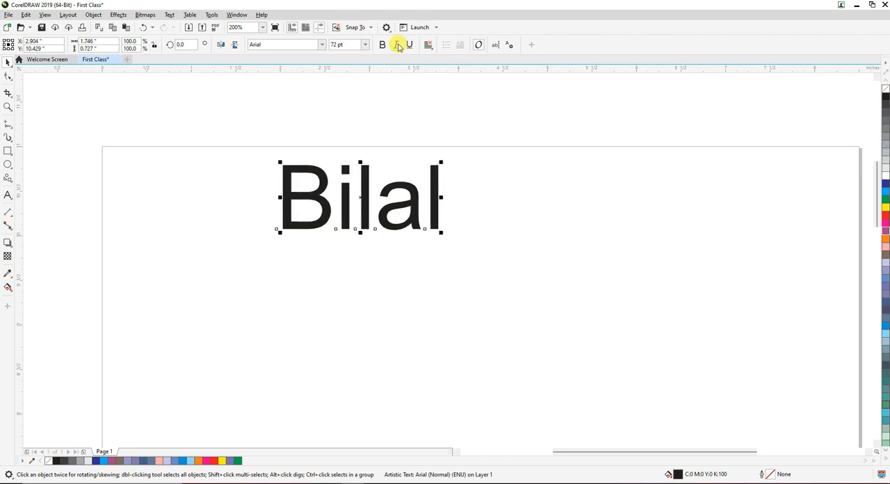
left_click(399, 46)
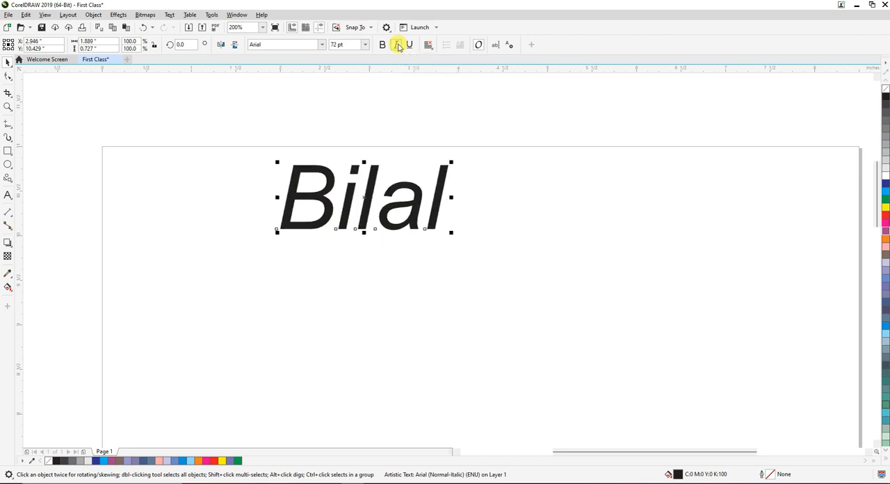
left_click(399, 46)
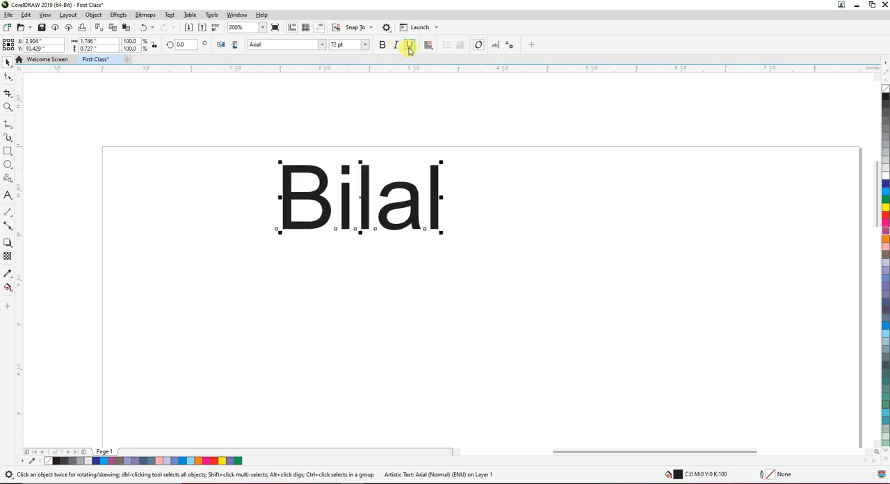
Underline the name text and remove the underline again
left_click(410, 46)
left_click(437, 258)
left_click(380, 237)
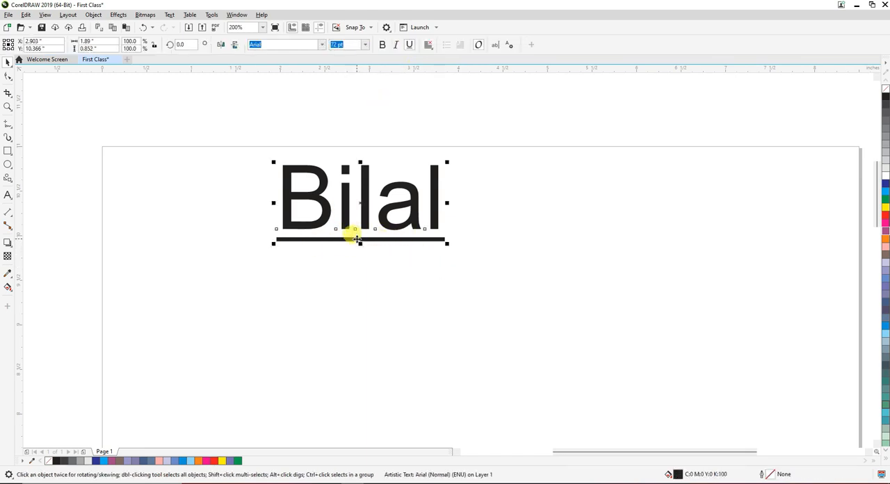
left_click(411, 46)
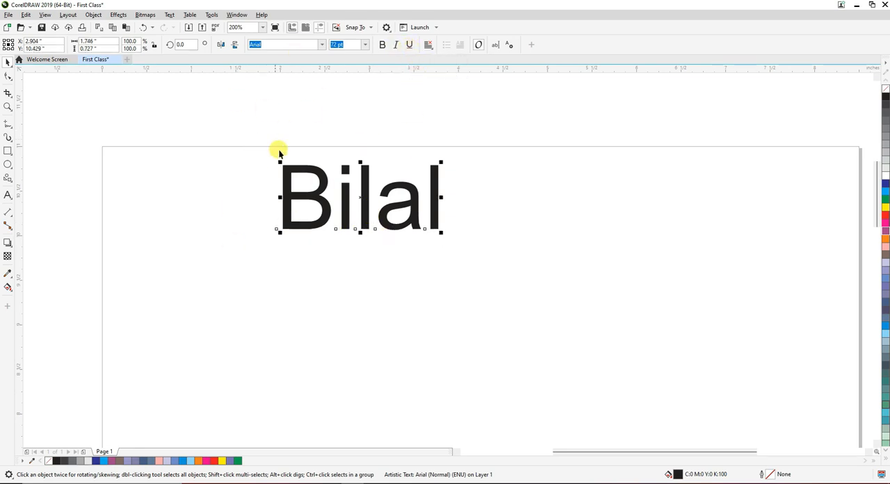
Change the name text's font to Brush Script MT and underline it
scroll(315, 151, "down", 2)
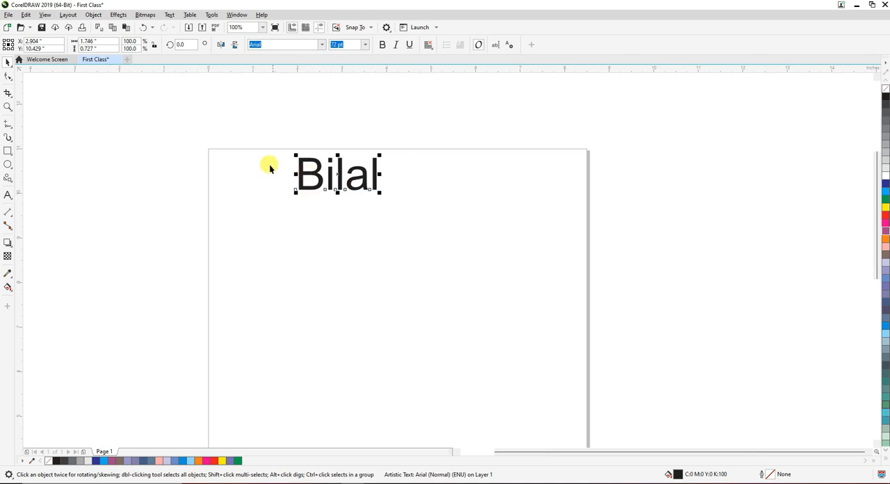
scroll(342, 170, "up", 2)
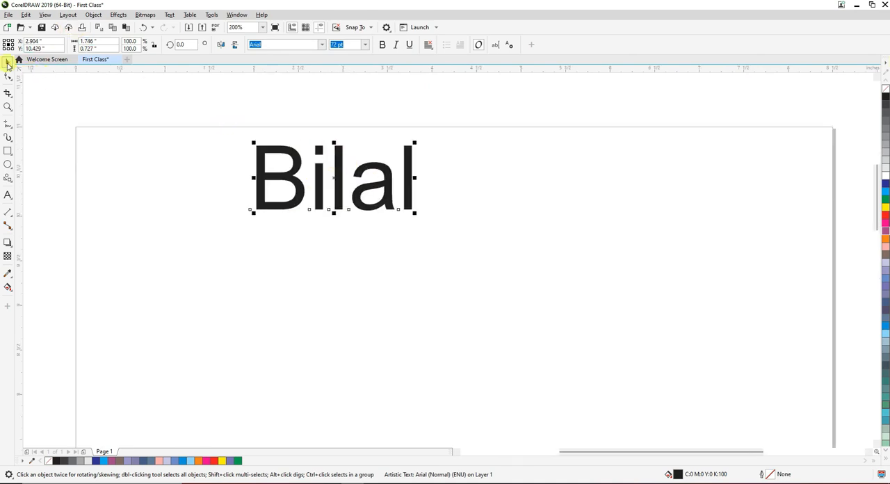
left_click(321, 45)
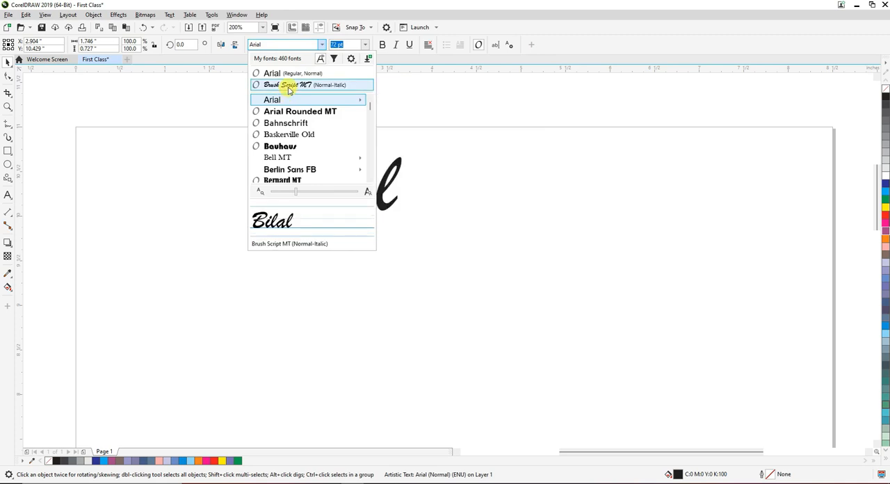
left_click(288, 87)
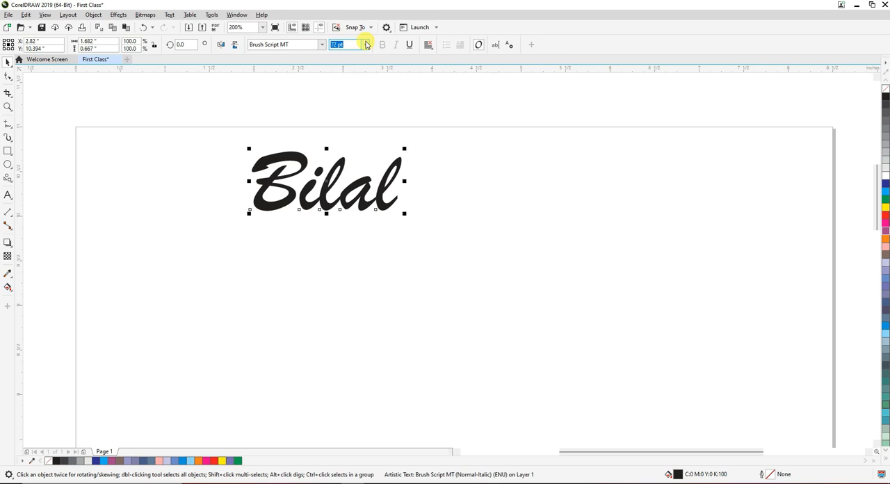
left_click(409, 46)
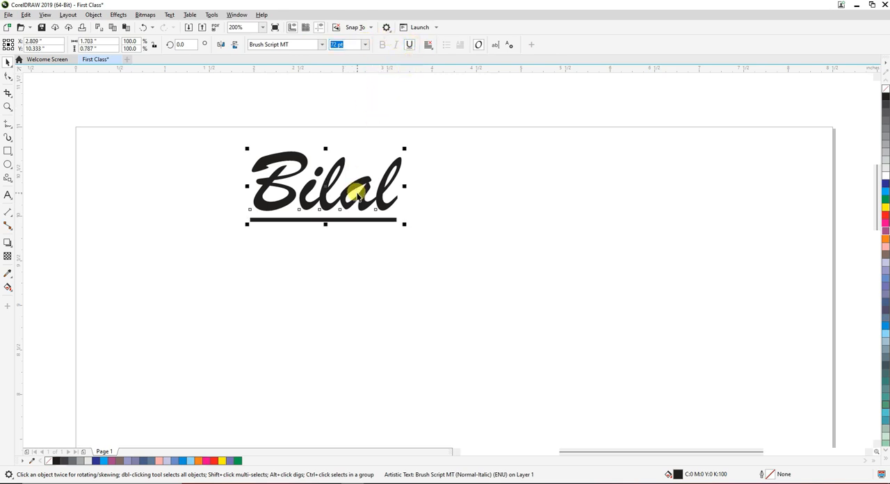
Draw a rectangle about 1.2 by 0.875 inches beside the name and give it a red fill and red outline
left_click(8, 151)
left_click_drag(478, 153, 586, 231)
left_click(10, 64)
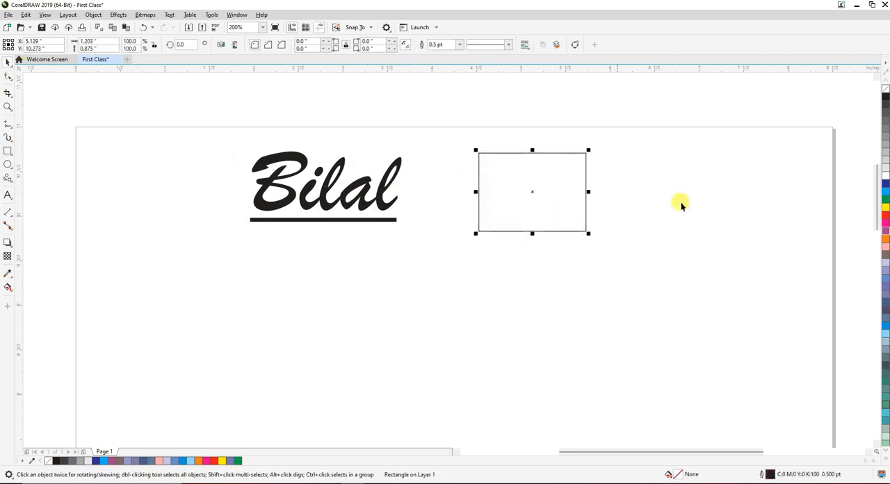
left_click(885, 215)
left_click(543, 251)
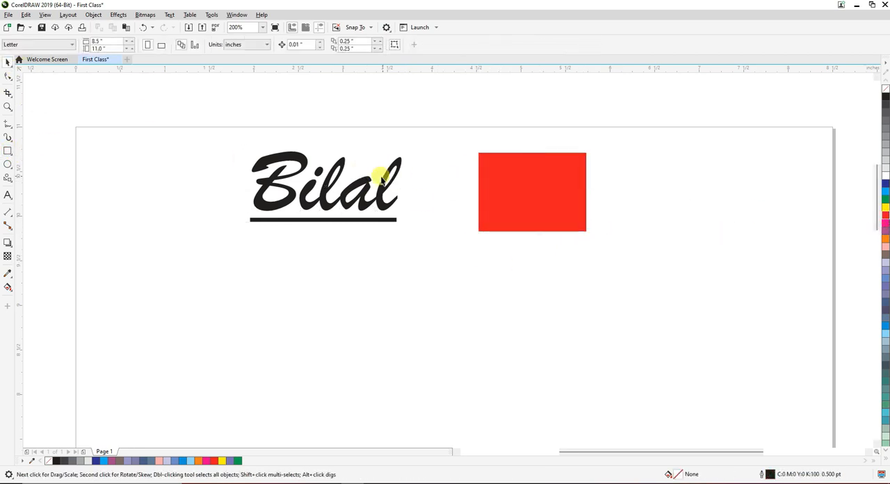
Examine the name text's letter edges up close and compare its fill and outline with those of the red rectangle
scroll(391, 229, "up", 3)
scroll(413, 244, "down", 3)
left_click(410, 250)
scroll(409, 251, "up", 1)
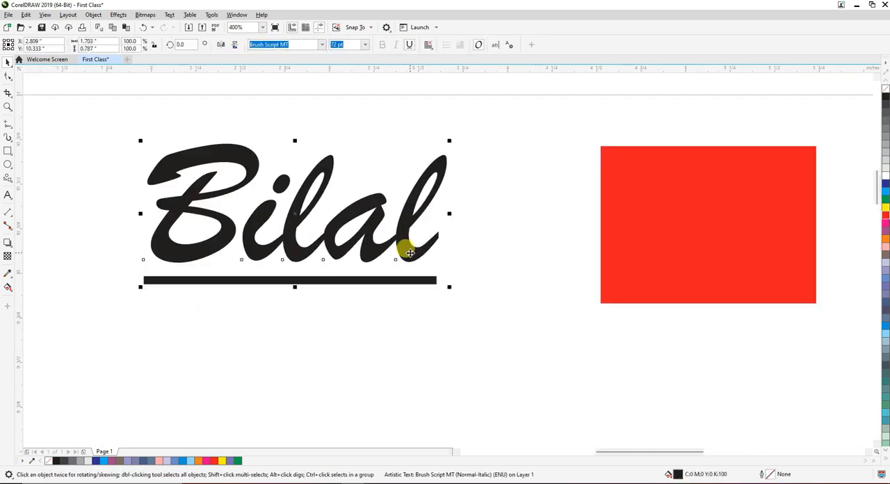
scroll(408, 248, "up", 1)
scroll(407, 249, "up", 1)
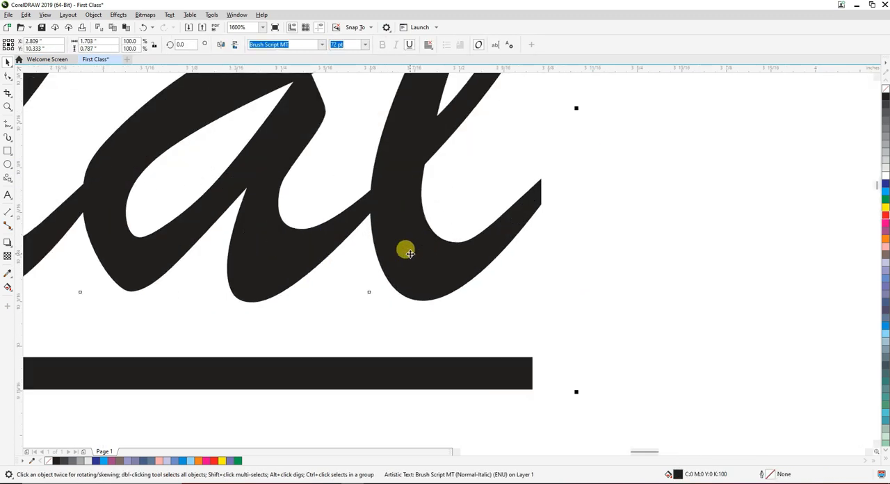
scroll(461, 240, "up", 2)
scroll(463, 236, "down", 1)
scroll(466, 239, "down", 3)
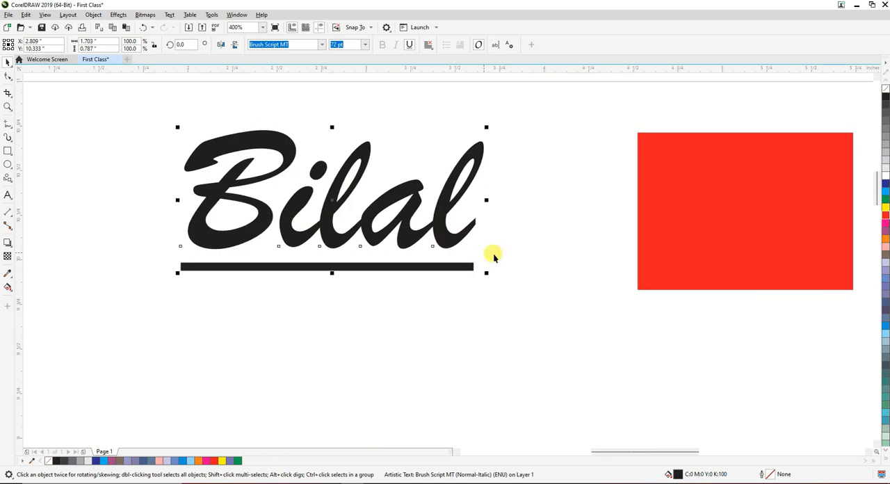
left_click(689, 238)
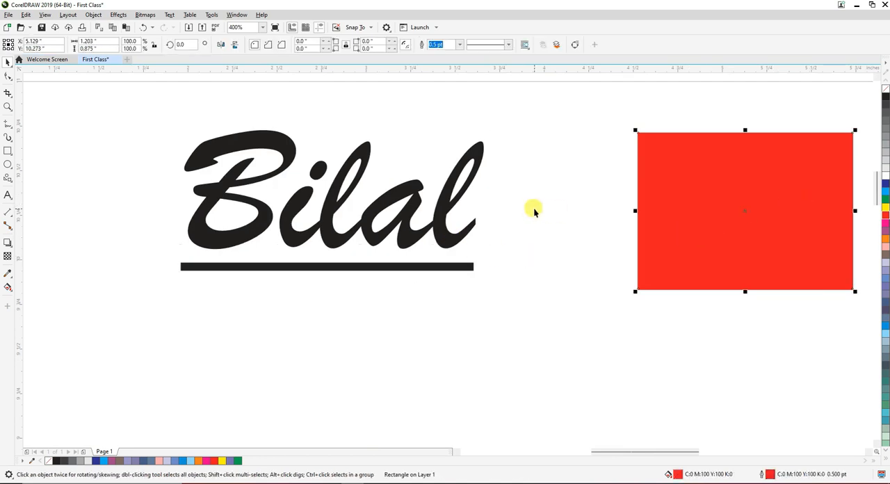
left_click(438, 241)
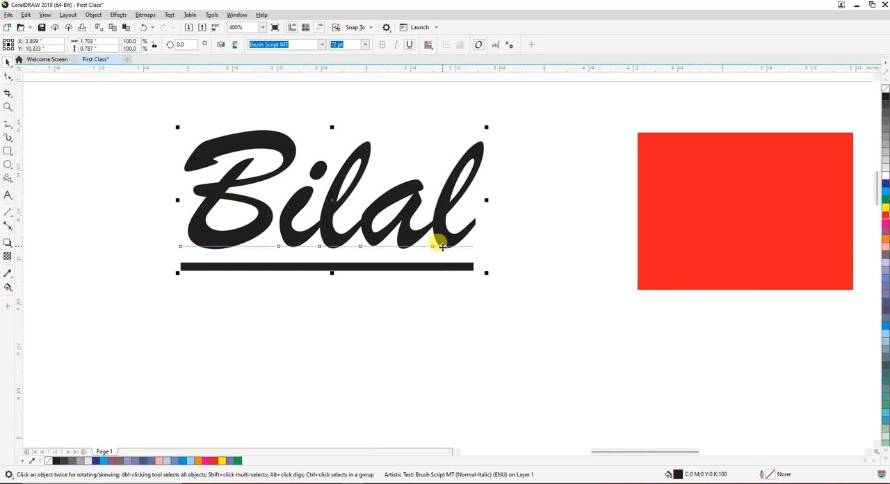
Select the red rectangle beside the name and delete it
left_click(700, 239)
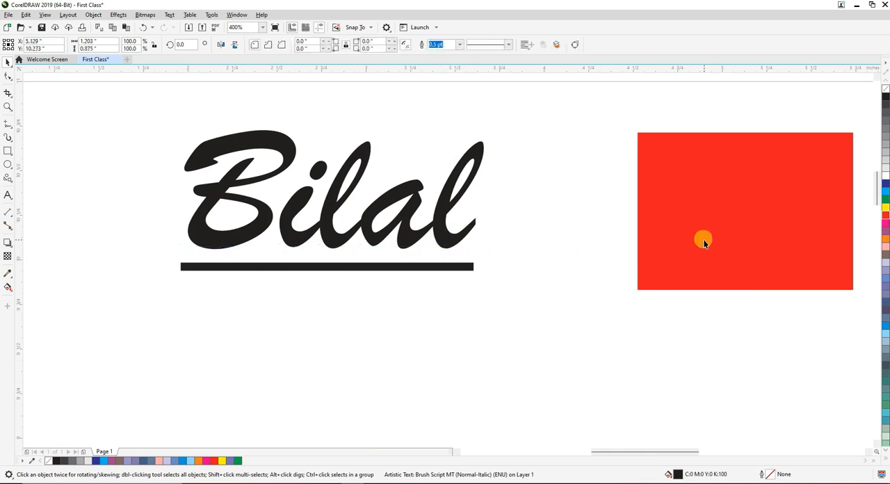
left_click(886, 92)
scroll(625, 187, "down", 2)
key("Delete")
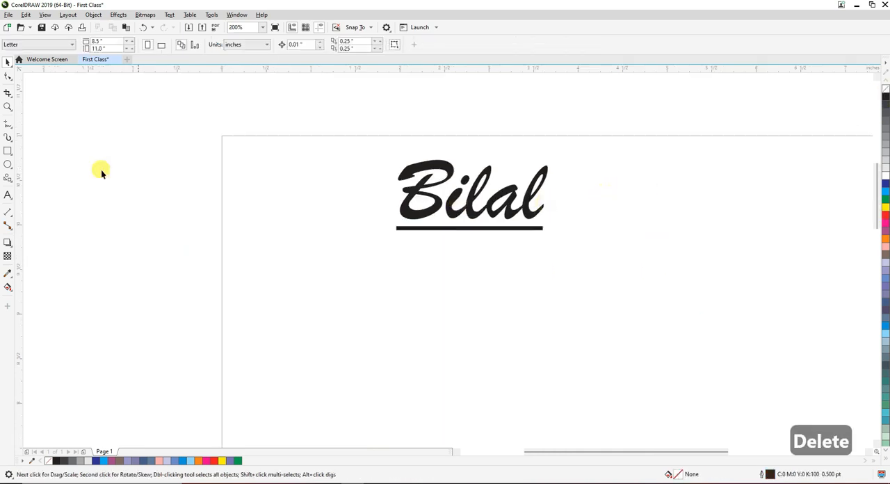
Draw an unfilled rectangle about 1.67 by 1.26 inches to the right of the name and deselect it
left_click(6, 153)
left_click_drag(659, 165, 812, 281)
left_click(7, 62)
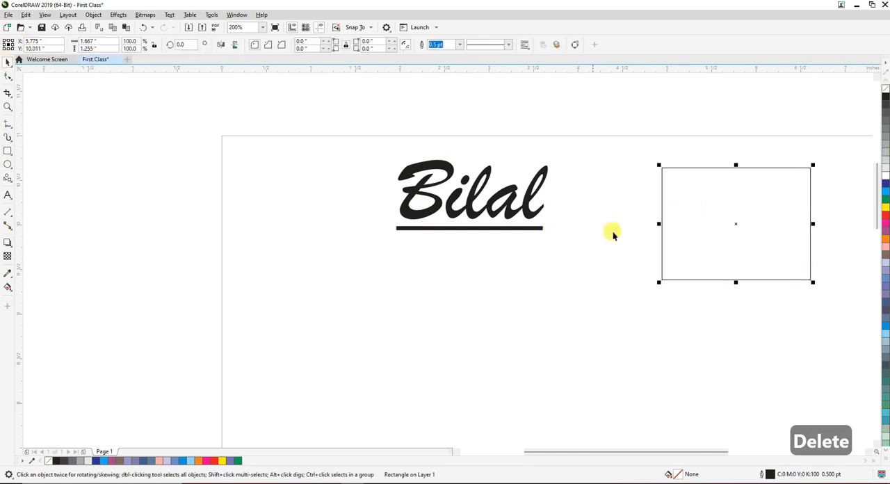
left_click(750, 201)
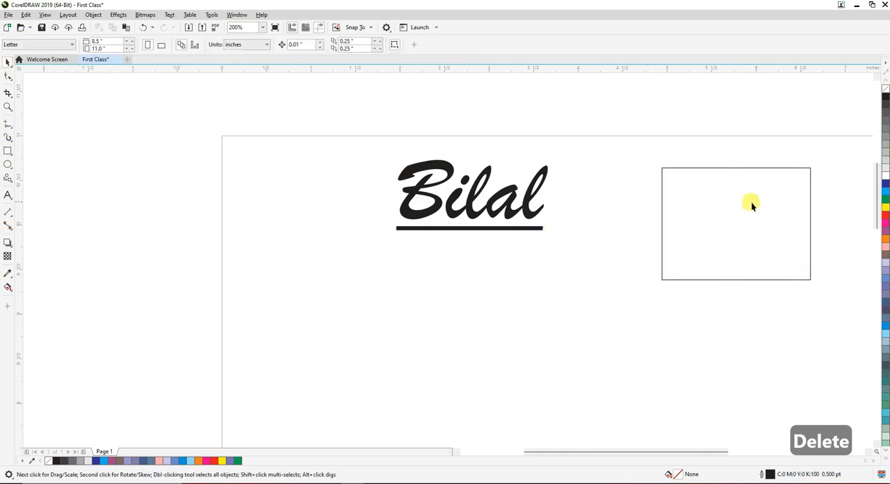
Try several fill colors, including blue and green, on the underlined name text and settle on orange
left_click(475, 217)
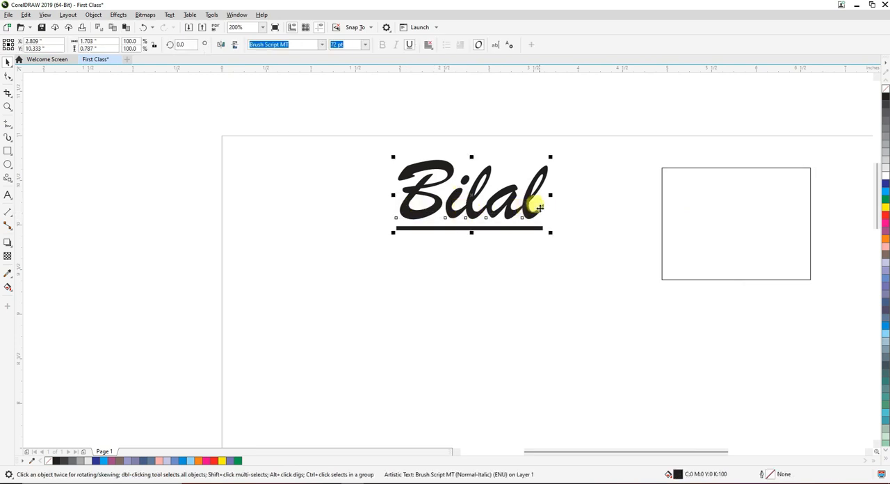
scroll(539, 203, "up", 2)
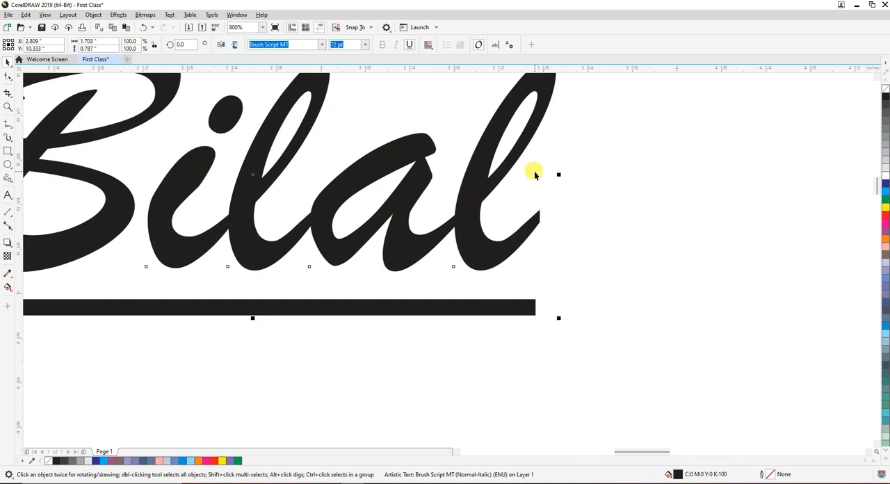
scroll(532, 172, "down", 2)
left_click(559, 187)
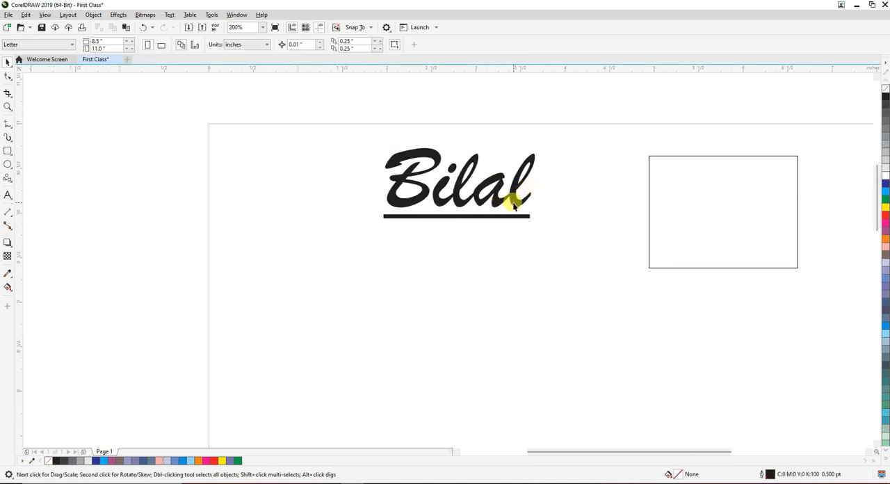
left_click(507, 195)
left_click(886, 183)
left_click(886, 199)
left_click(885, 230)
left_click(886, 239)
left_click(503, 229)
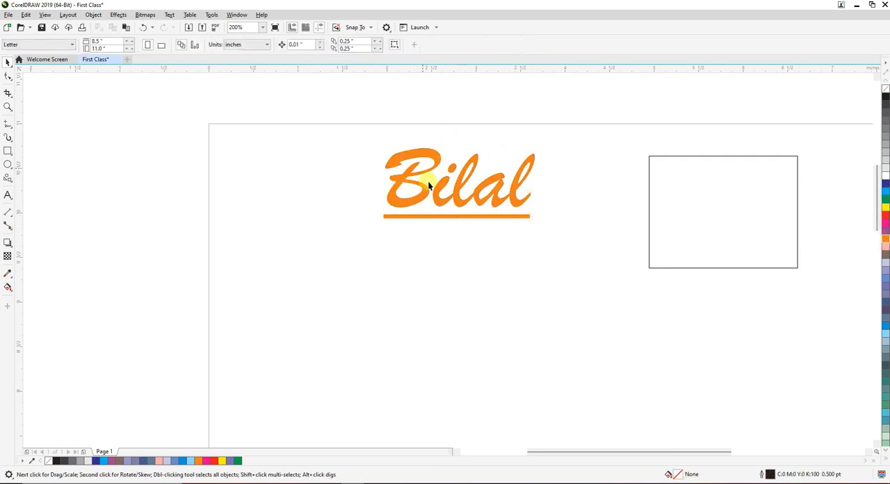
Give the orange underlined name text a red outline and inspect its edges along the letters and underline
scroll(485, 166, "up", 1)
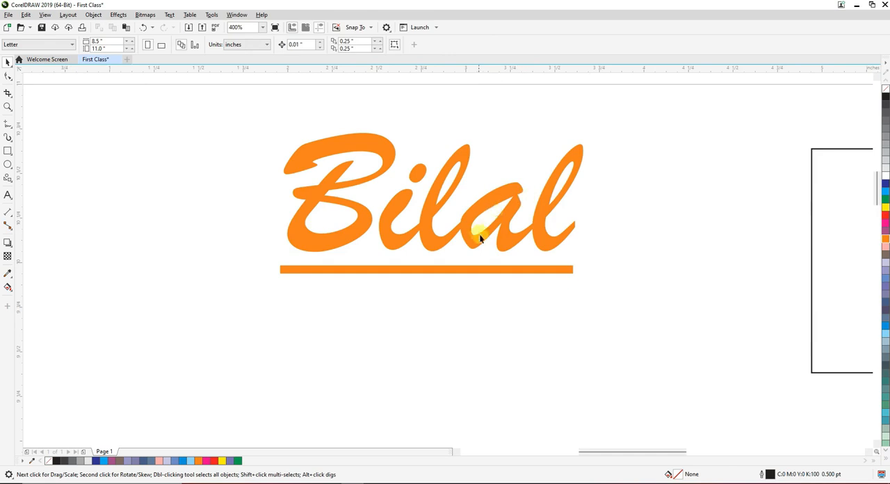
scroll(480, 238, "up", 1)
scroll(633, 228, "up", 1)
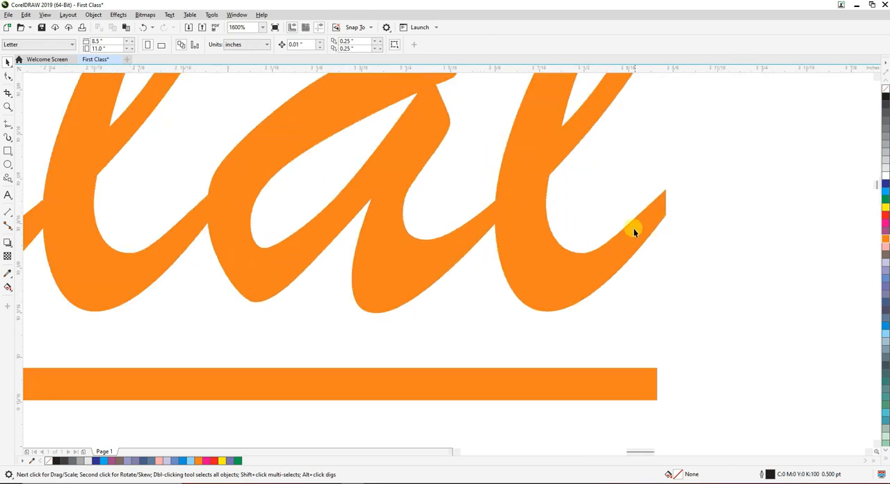
left_click(618, 239)
scroll(620, 245, "down", 2)
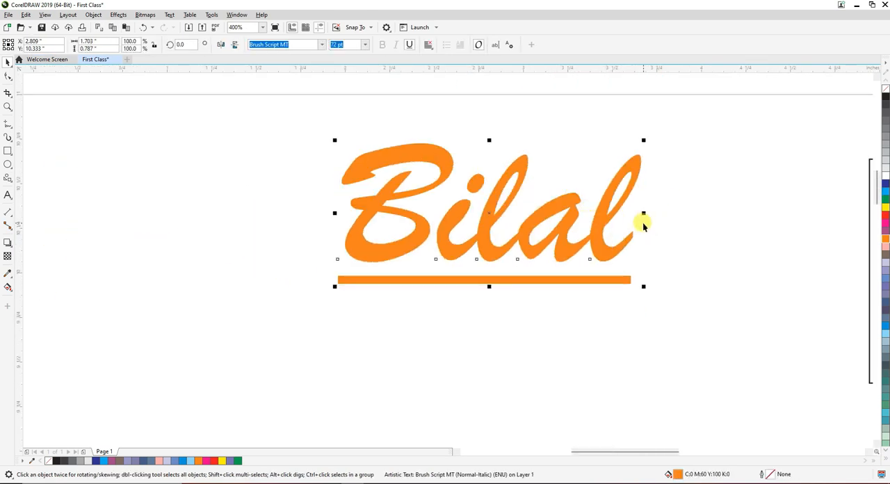
scroll(643, 224, "up", 1)
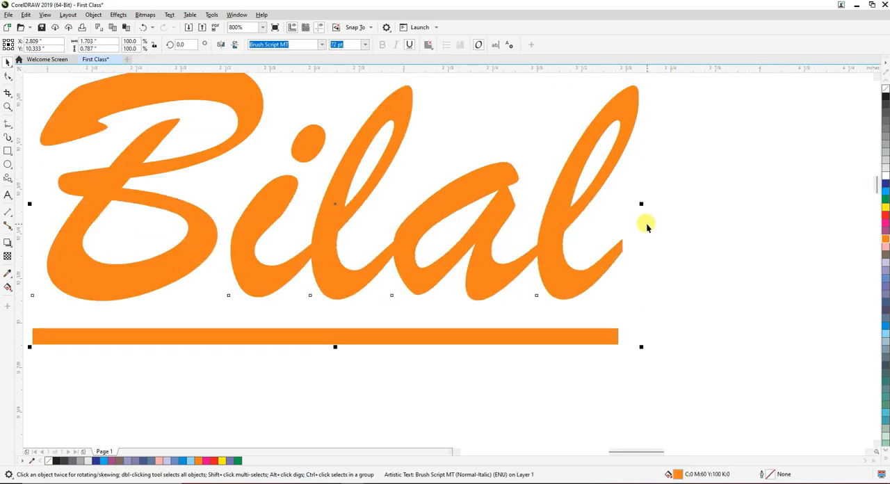
right_click(886, 214)
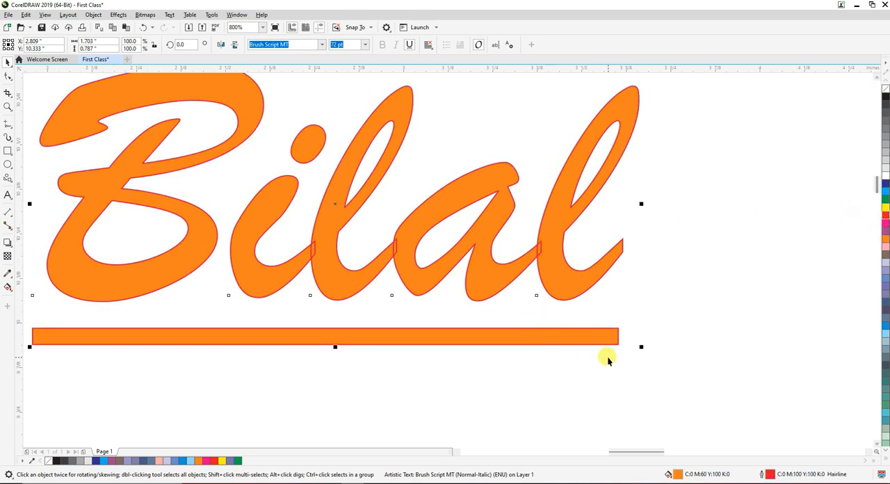
scroll(612, 341, "up", 4)
scroll(657, 275, "down", 3)
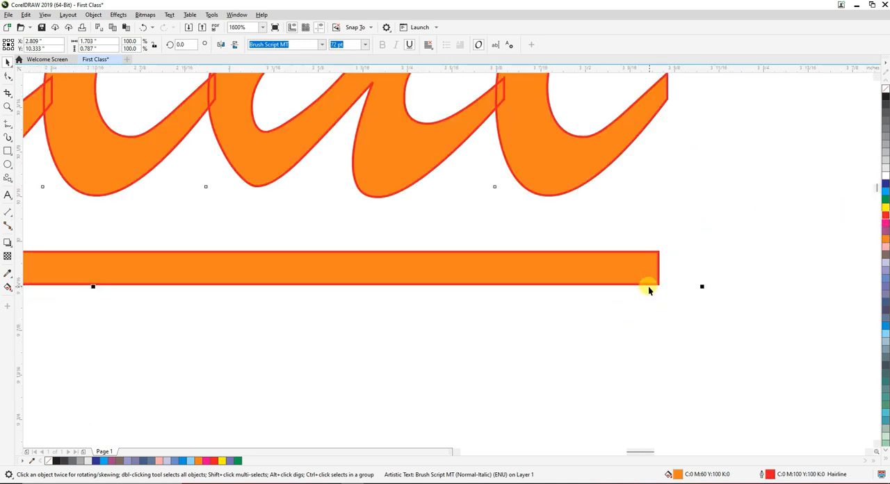
scroll(648, 285, "down", 2)
Try other outline colors on the name text, settle on dark blue and deselect it
right_click(887, 292)
right_click(885, 270)
right_click(884, 186)
left_click(483, 304)
scroll(380, 253, "down", 2)
scroll(455, 257, "up", 1)
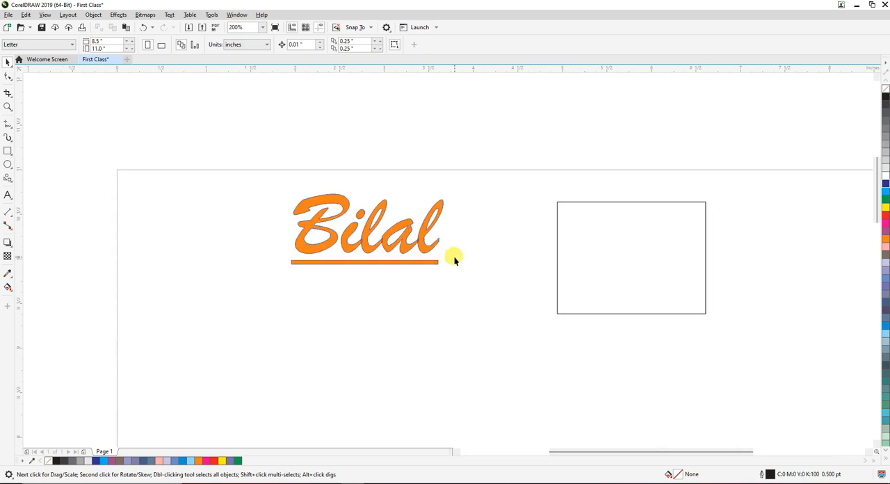
Move the empty rectangle off the page to its right and enlarge the name text to about 4.50 by 2.08 inches
scroll(381, 240, "up", 1)
left_click(386, 248)
scroll(385, 249, "down", 2)
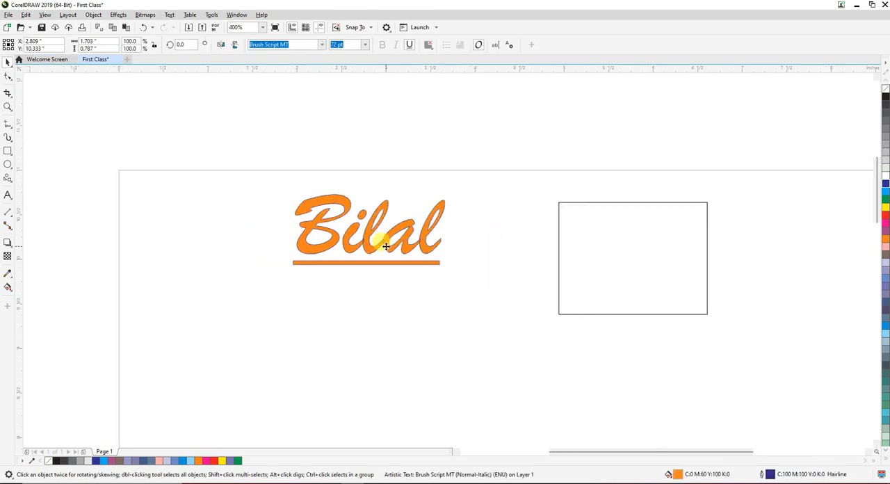
left_click(443, 260)
left_click_drag(431, 258, 674, 268)
left_click(327, 239)
left_click_drag(353, 248, 478, 306)
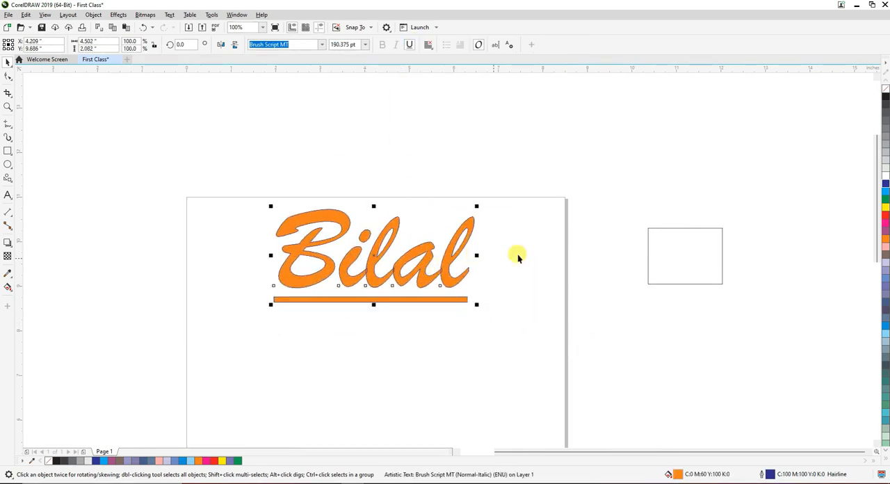
Inspect the enlarged letters' outline up close and try different outline colors on the name text, ending with red
scroll(527, 271, "up", 2)
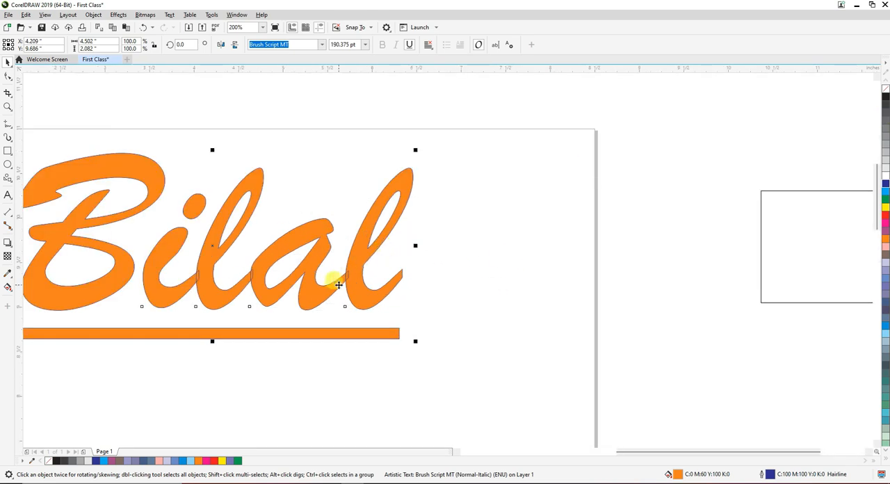
scroll(344, 284, "up", 2)
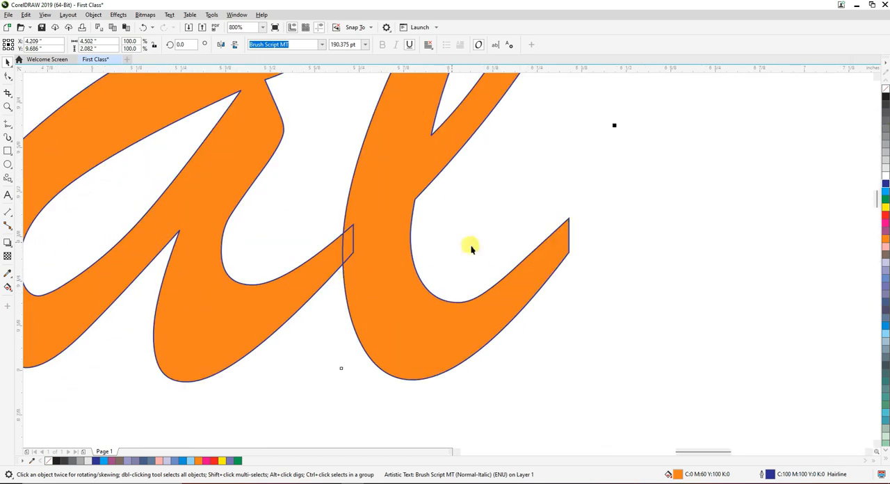
scroll(477, 291, "up", 1)
scroll(469, 260, "down", 1)
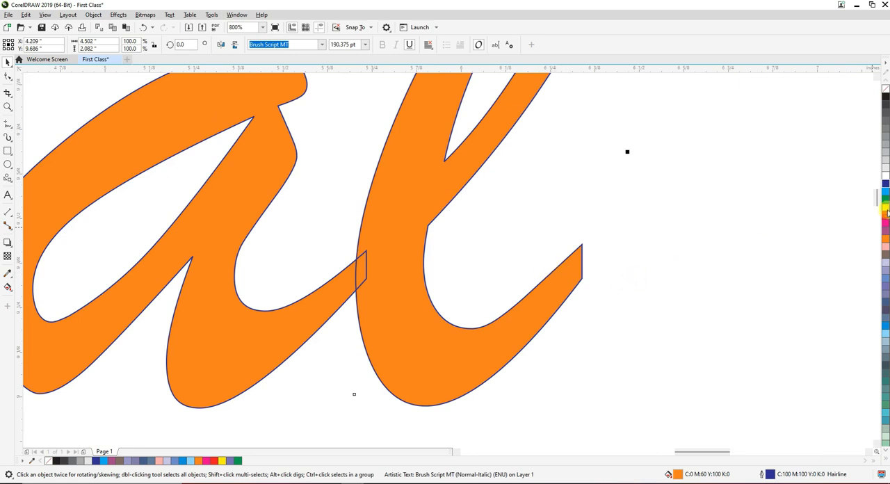
right_click(885, 238)
right_click(885, 266)
right_click(886, 220)
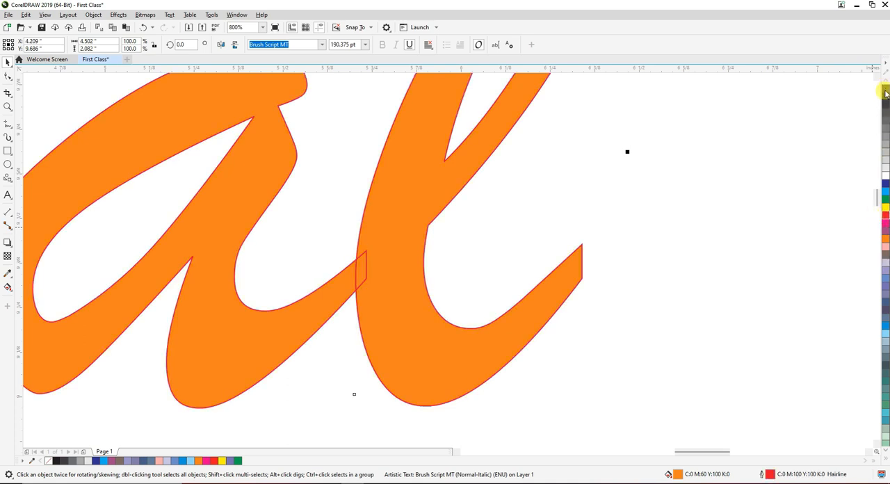
Remove the outline from the name text, test gray outline shades, set the outline back to none and deselect the text
right_click(886, 92)
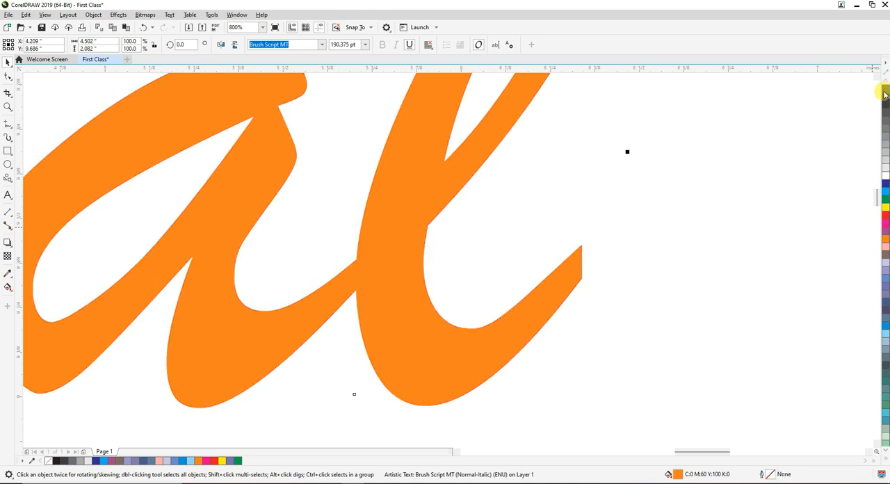
right_click(886, 115)
right_click(885, 133)
right_click(886, 92)
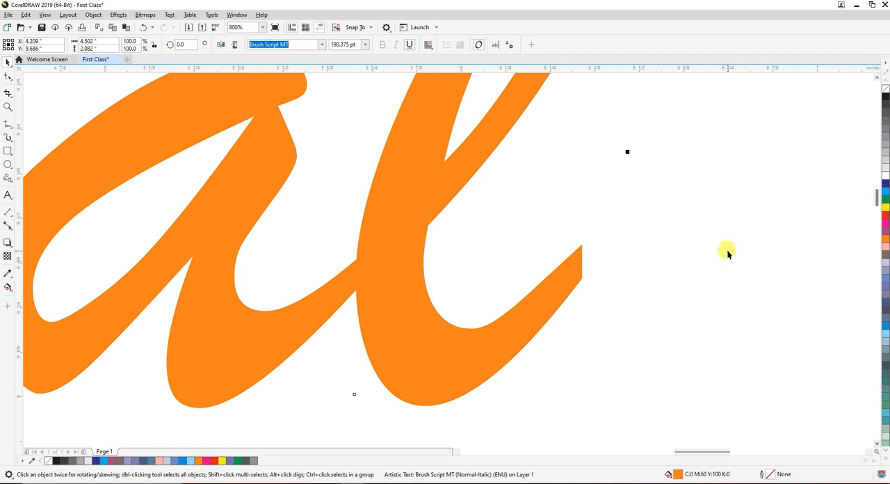
scroll(727, 250, "down", 2)
left_click(698, 264)
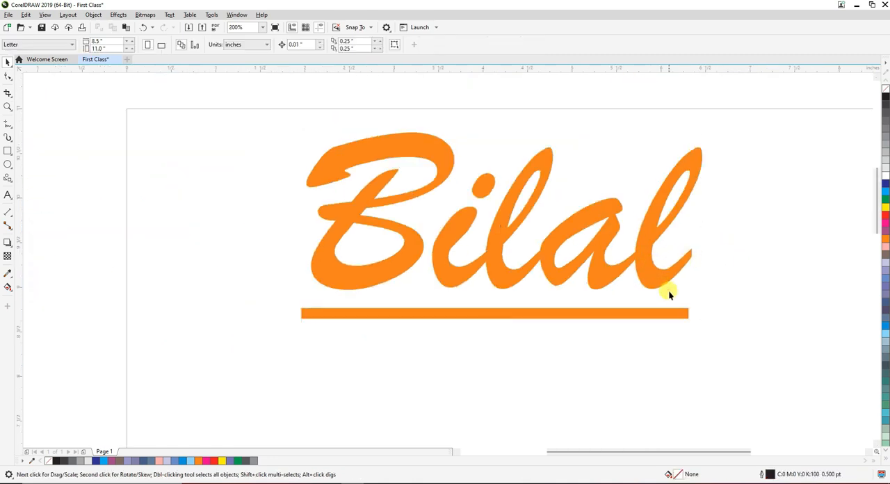
Apply a dark blue outline to the name text, try magenta, yellow and light pink fills, and remove the fill
left_click(655, 273)
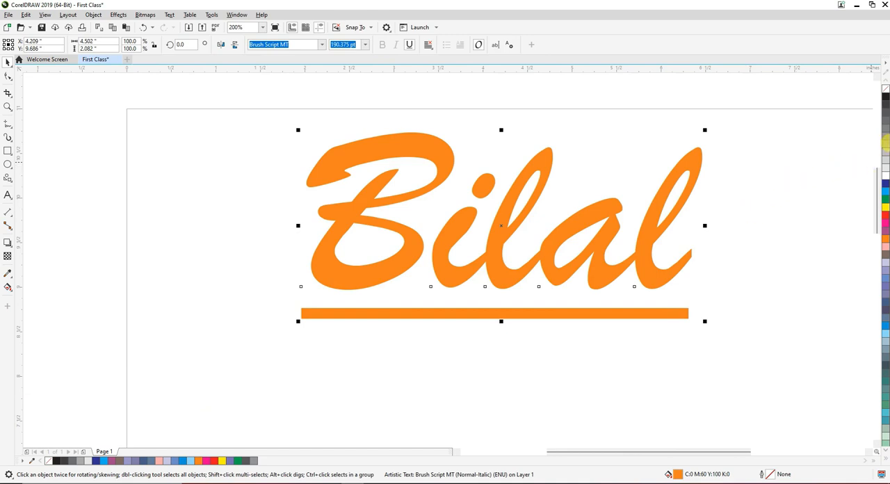
right_click(886, 184)
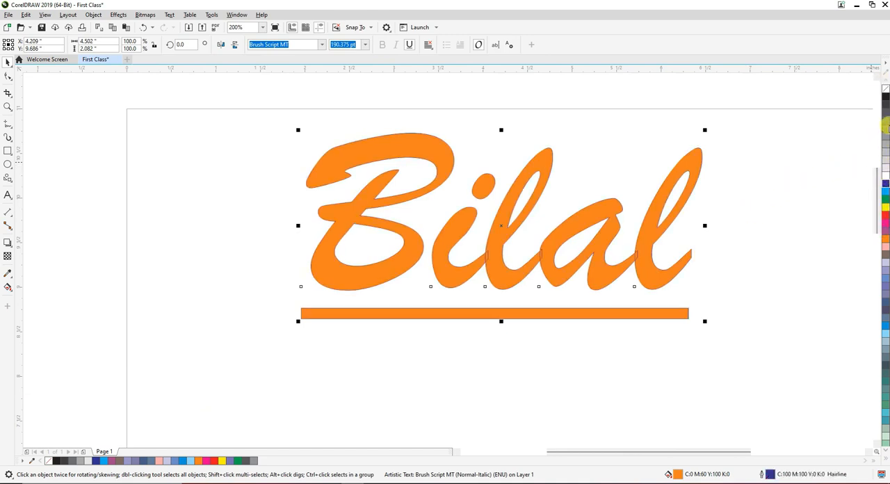
left_click(886, 224)
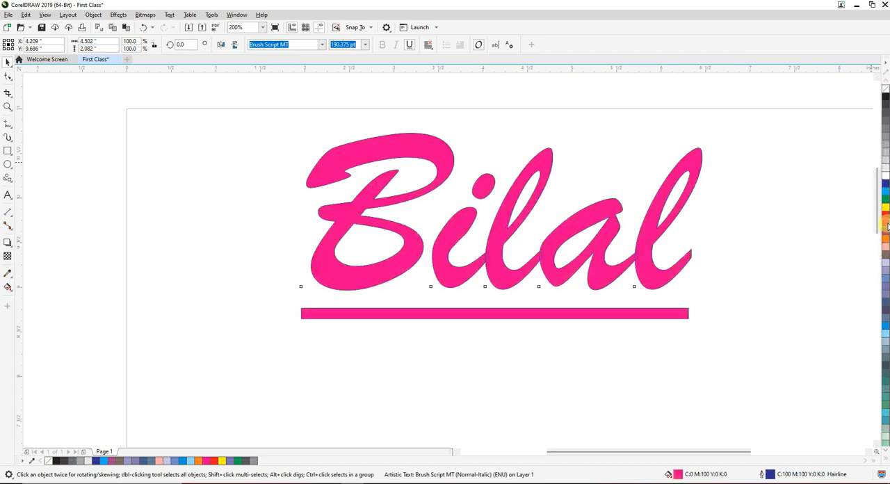
left_click(886, 208)
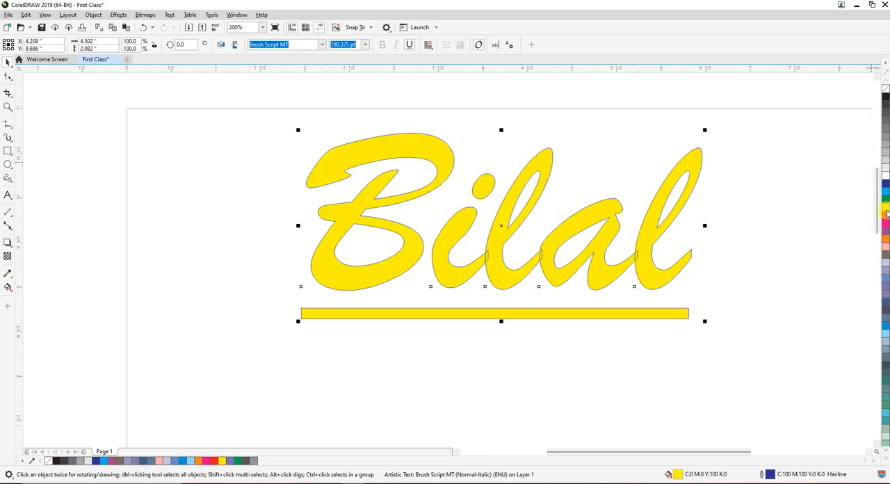
left_click(885, 249)
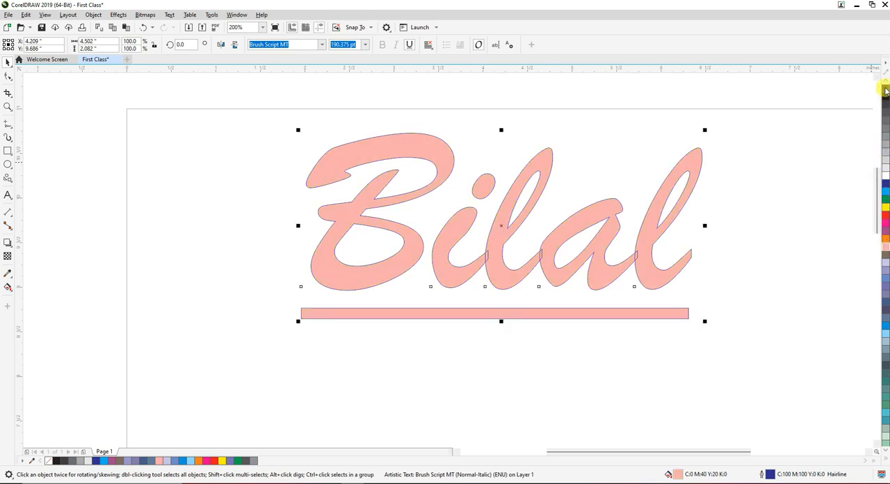
left_click(885, 89)
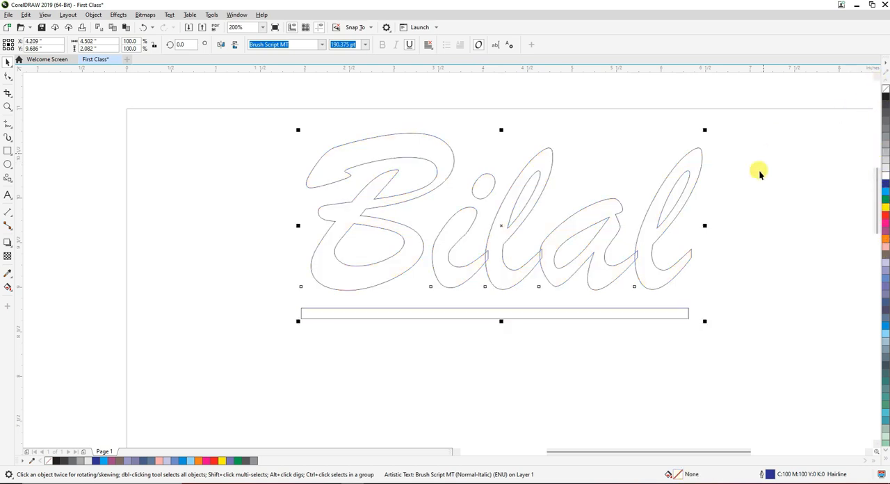
Examine the unfilled name text at different magnifications, both selected and deselected
left_click(487, 244)
scroll(427, 252, "down", 4)
scroll(443, 231, "up", 1)
scroll(433, 292, "up", 3)
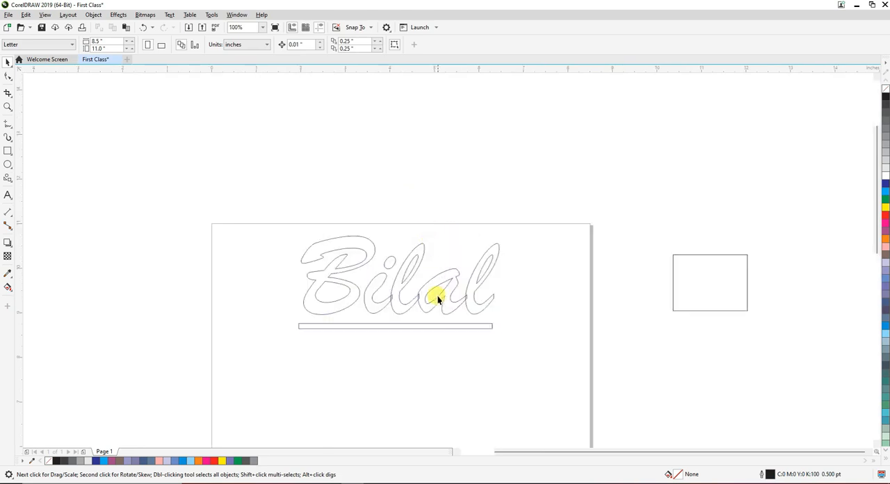
scroll(416, 306, "down", 1)
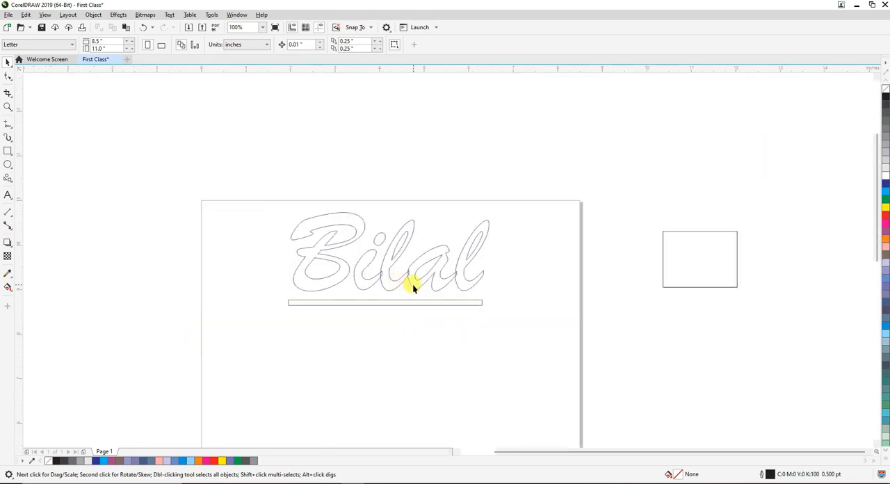
left_click(405, 284)
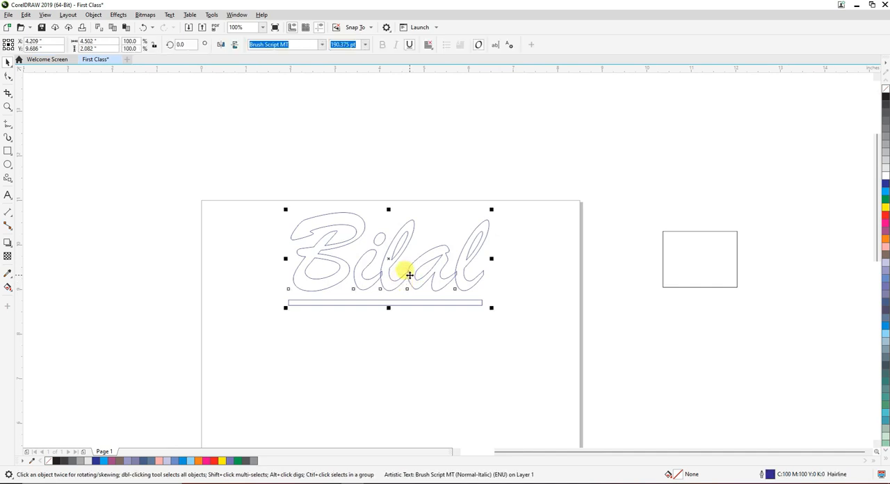
scroll(408, 274, "down", 2)
scroll(417, 306, "up", 2)
left_click(417, 305)
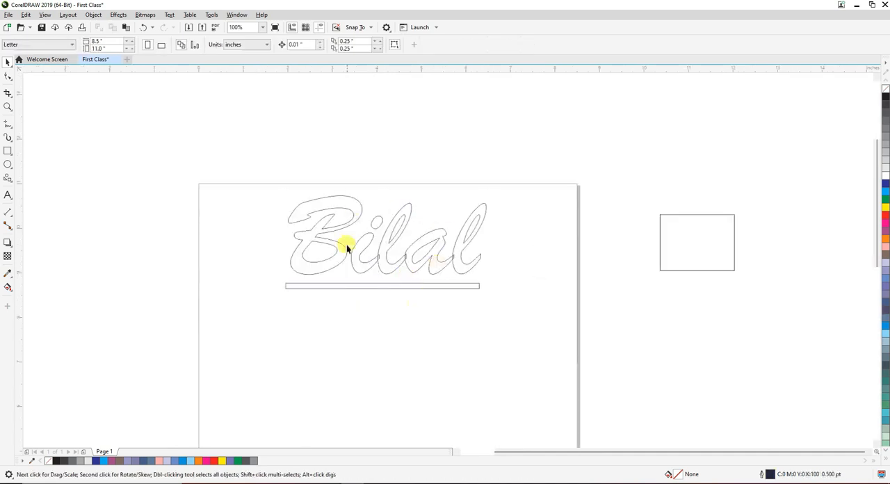
Fill the outlined name text with color, trying blue shades and settling on magenta
left_click(385, 256)
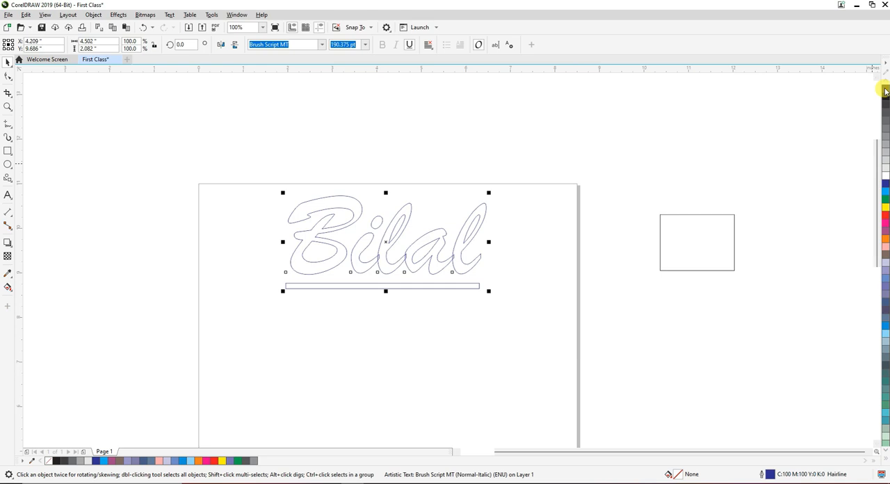
left_click(885, 182)
left_click(886, 192)
left_click(886, 222)
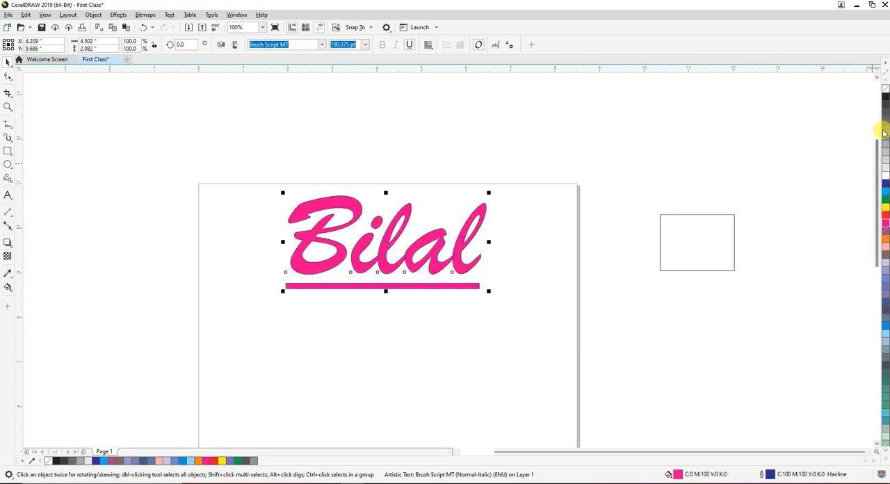
Check the blue outline on the magenta letters up close and remove the outline
scroll(403, 271, "up", 3)
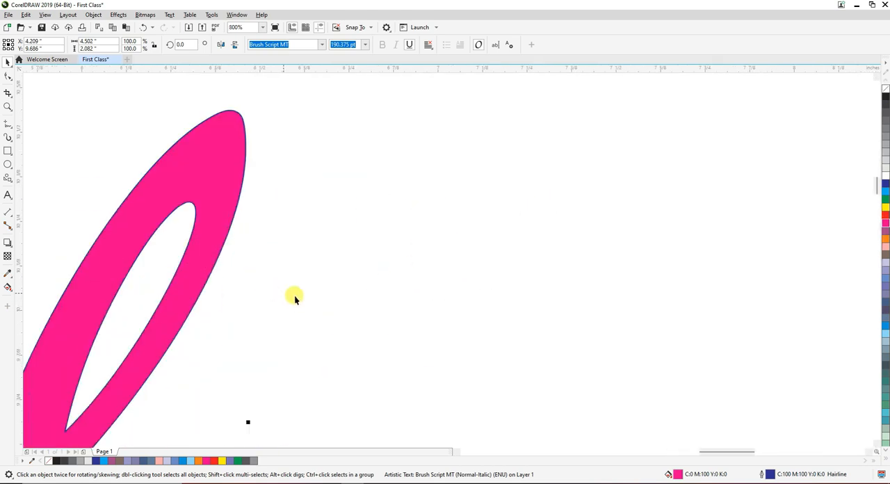
scroll(295, 297, "down", 3)
scroll(249, 288, "up", 3)
right_click(886, 89)
scroll(501, 221, "down", 3)
Select the name text and the rectangle together and delete both, leaving the page empty
left_click_drag(670, 304, 343, 169)
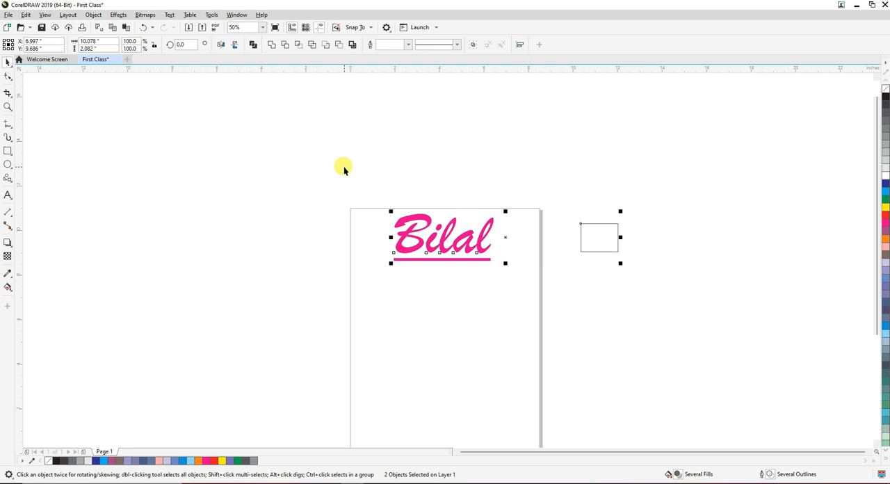
left_click(344, 166)
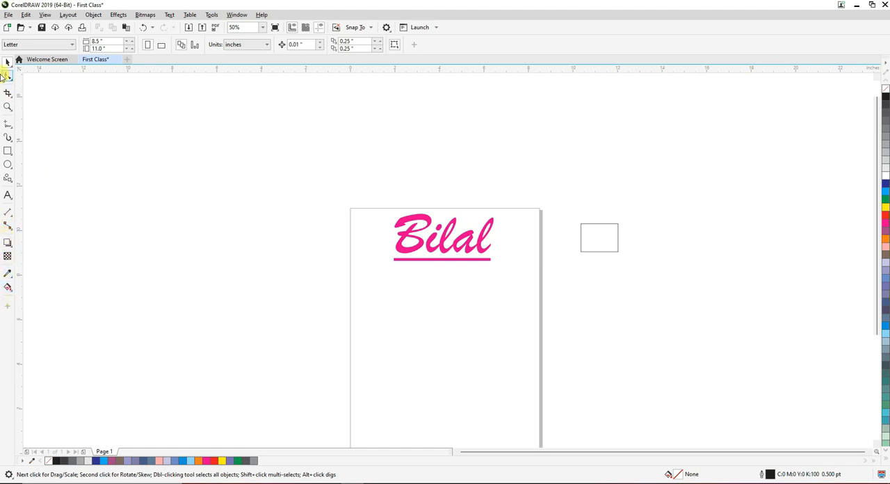
left_click_drag(647, 288, 369, 180)
key("Delete")
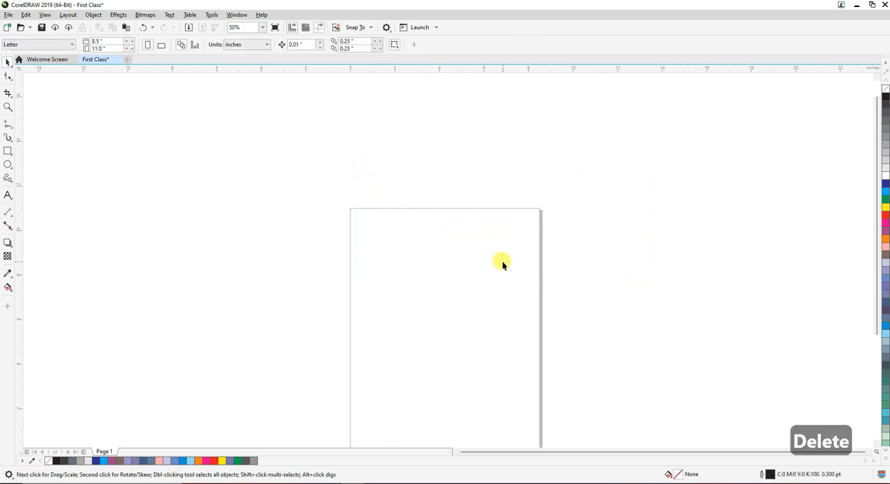
scroll(530, 245, "up", 1)
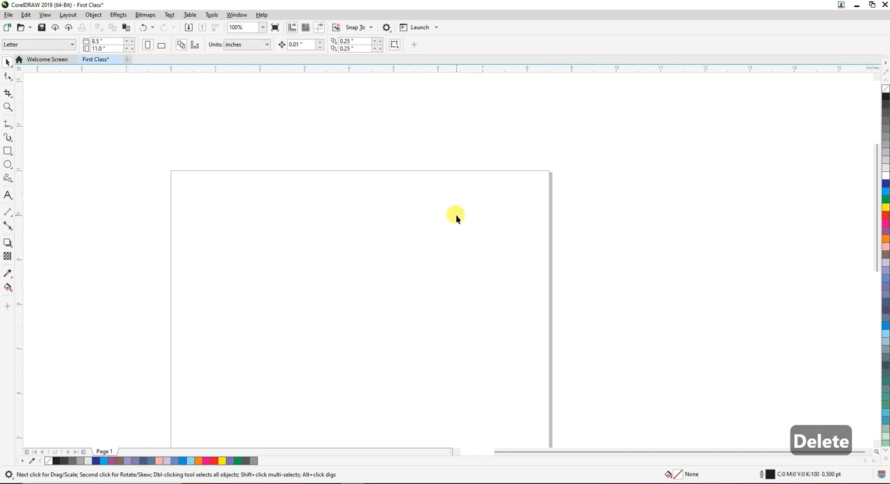
scroll(425, 182, "down", 1)
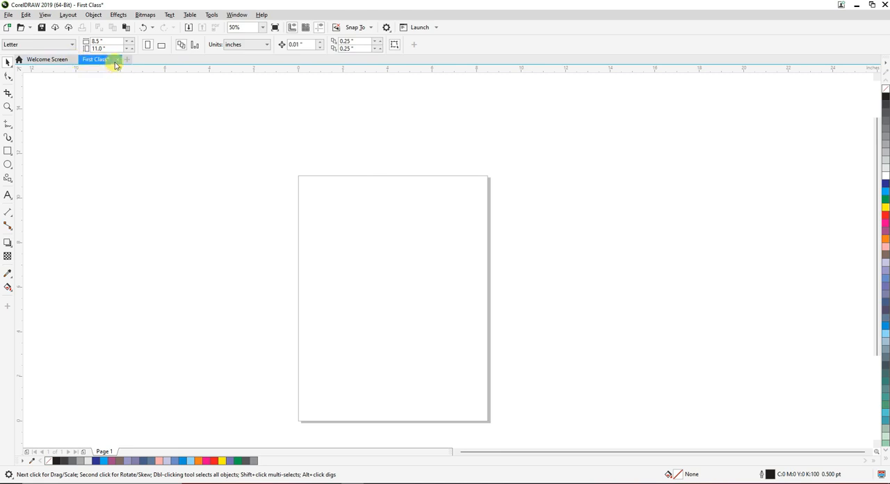
scroll(324, 111, "down", 3)
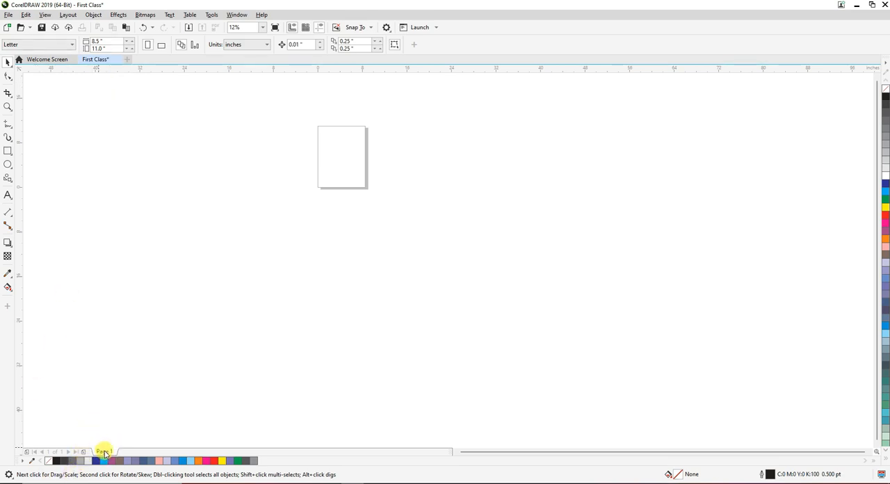
Add a second page after Page 1 and return to Page 1
scroll(341, 143, "up", 3)
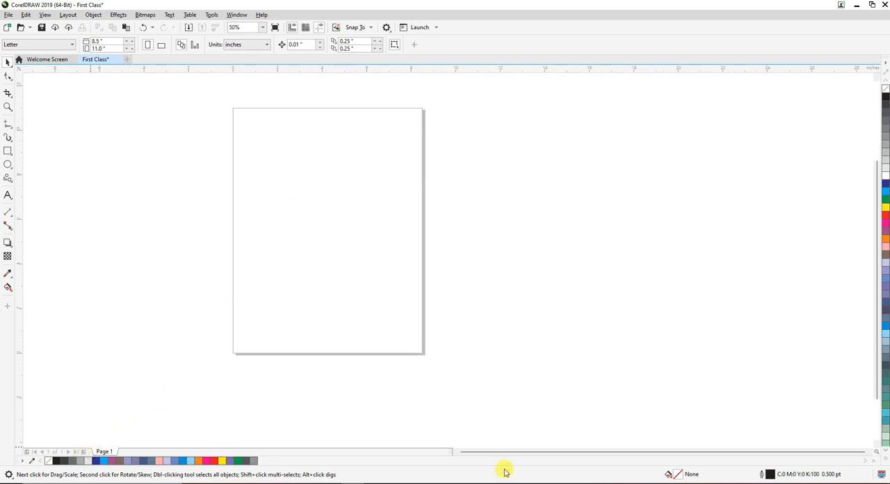
left_click(83, 452)
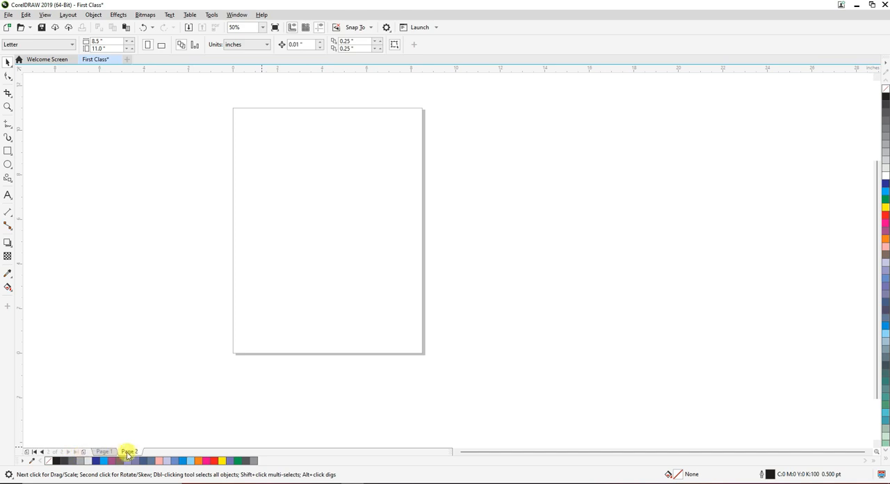
left_click(105, 451)
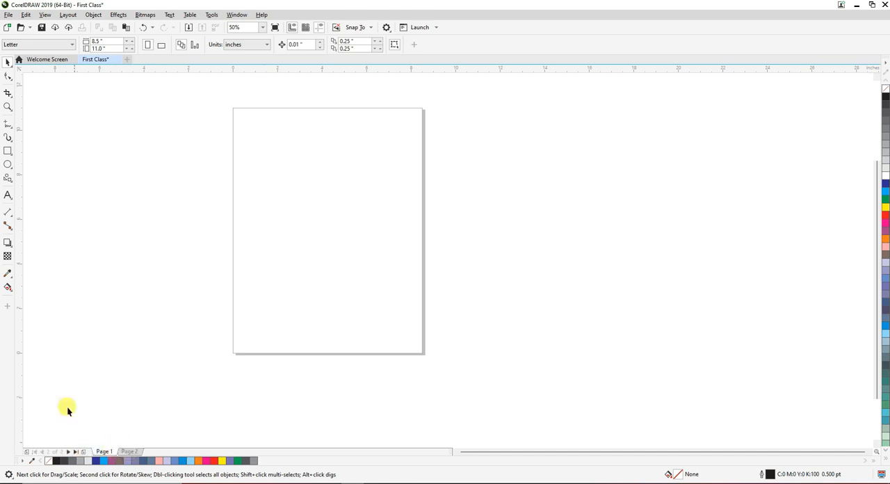
Draw five rectangles of different sizes on Page 1, with two overlapping in the lower half and the smallest near the upper edge
left_click(7, 153)
left_click_drag(262, 132, 323, 200)
left_click_drag(301, 252, 341, 299)
mouse_move(306, 264)
left_mouse_down()
mouse_move(329, 288)
mouse_move(370, 291)
left_mouse_up()
left_click_drag(364, 165, 385, 194)
left_click_drag(371, 106, 388, 138)
left_click(8, 62)
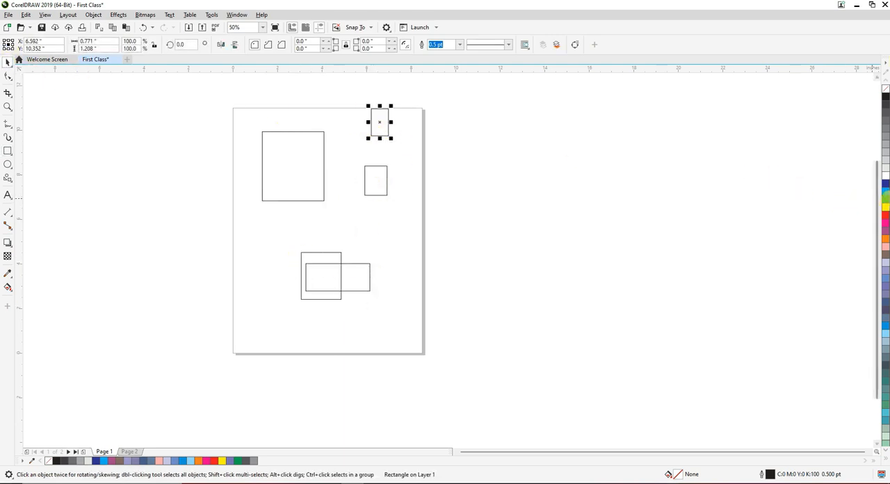
Fill the small rectangle at the page's upper edge with green and the large rectangle with purple
left_click(886, 200)
left_click(310, 182)
left_click(885, 232)
left_click(545, 281)
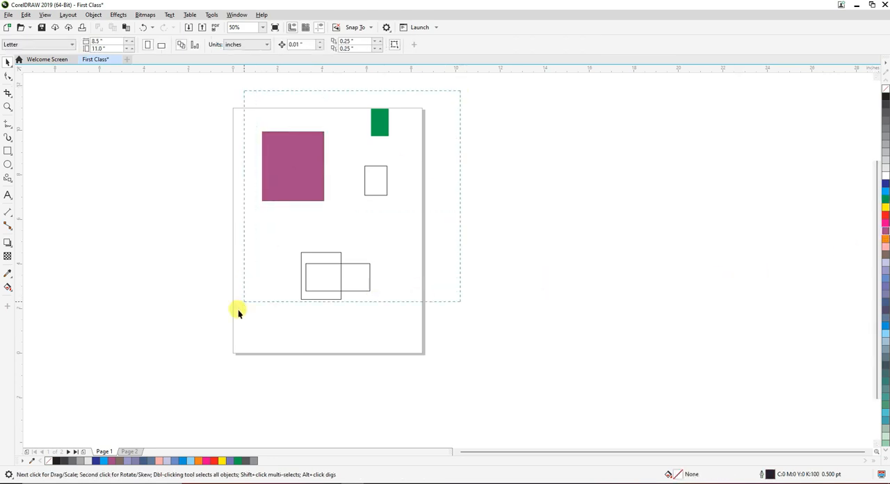
Select all the rectangles on Page 1, move them together slightly down and left, and deselect them
left_click_drag(238, 309, 238, 309)
left_click_drag(321, 290, 316, 299)
left_click(174, 378)
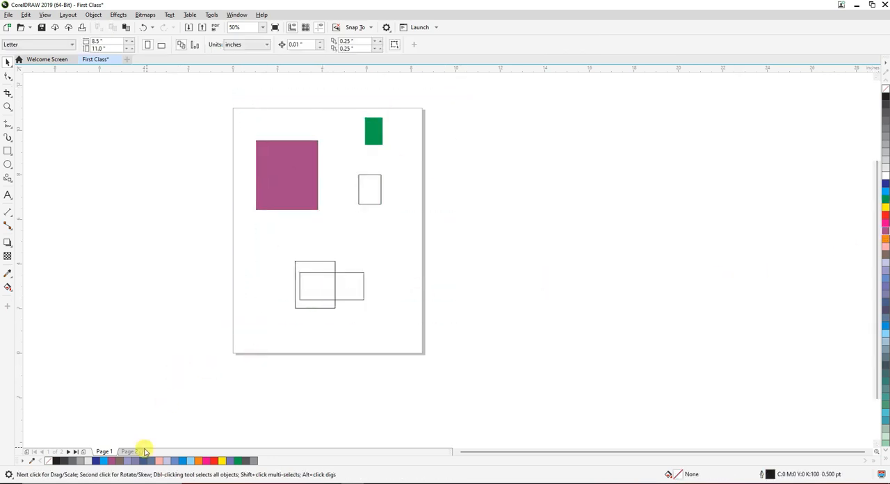
Draw three right-pointing arrows of different sizes on Page 2 with the Common Shapes tool, the smallest about 1.46 by 1.06 inches
left_click(142, 450)
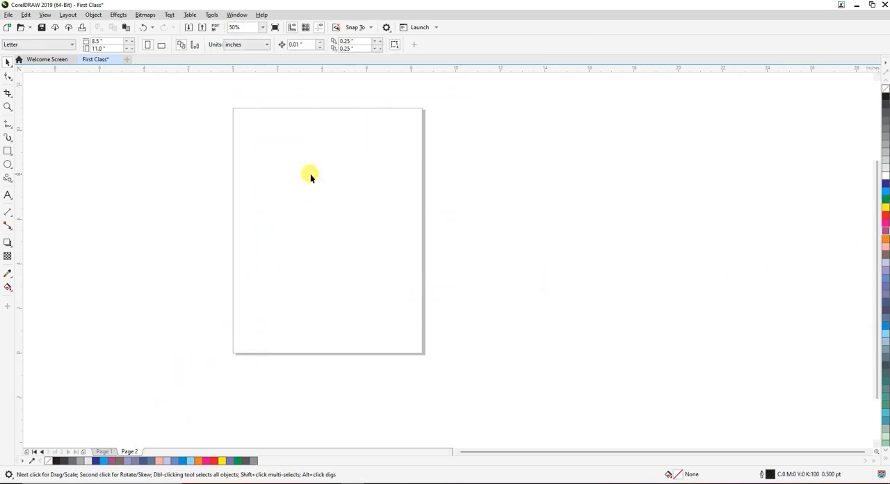
left_click(103, 452)
left_click(127, 452)
left_click(8, 178)
left_click_drag(303, 174, 368, 239)
left_click_drag(301, 279, 339, 326)
left_click_drag(277, 175, 316, 206)
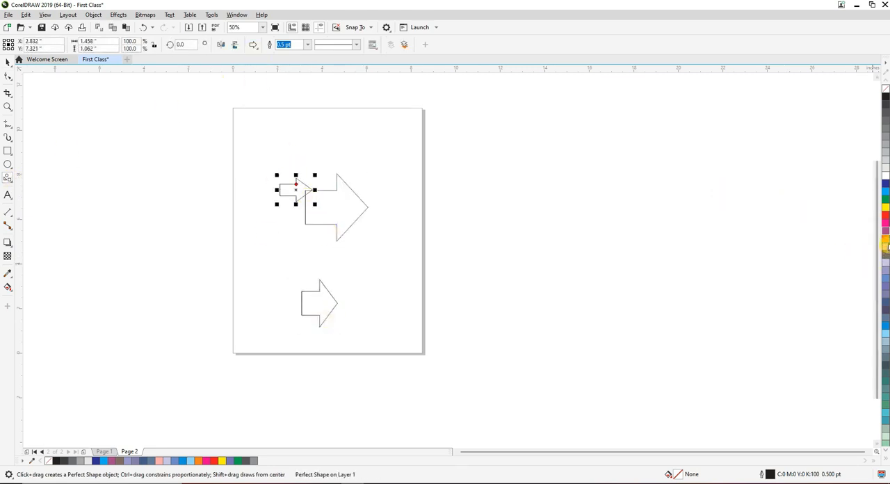
Give the smallest arrow a magenta fill and outline, and select it together with the large arrow
left_click(885, 222)
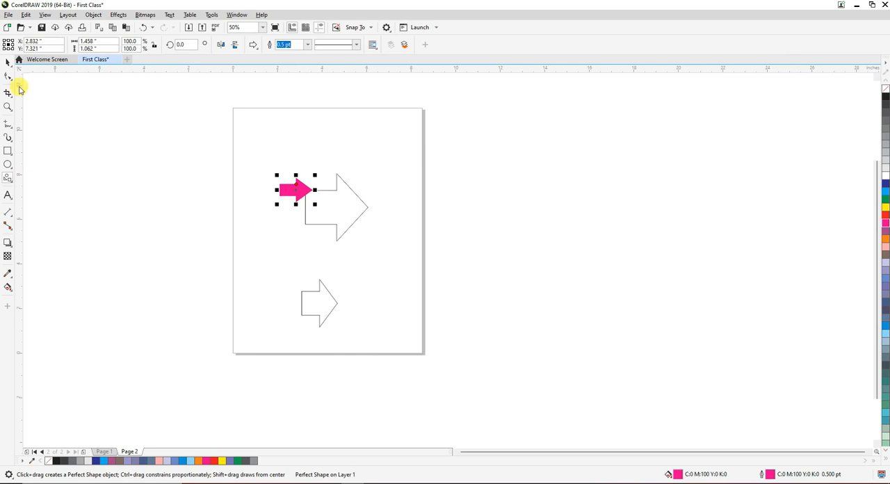
left_click(7, 62)
left_click(164, 236)
left_click_drag(410, 146, 237, 292)
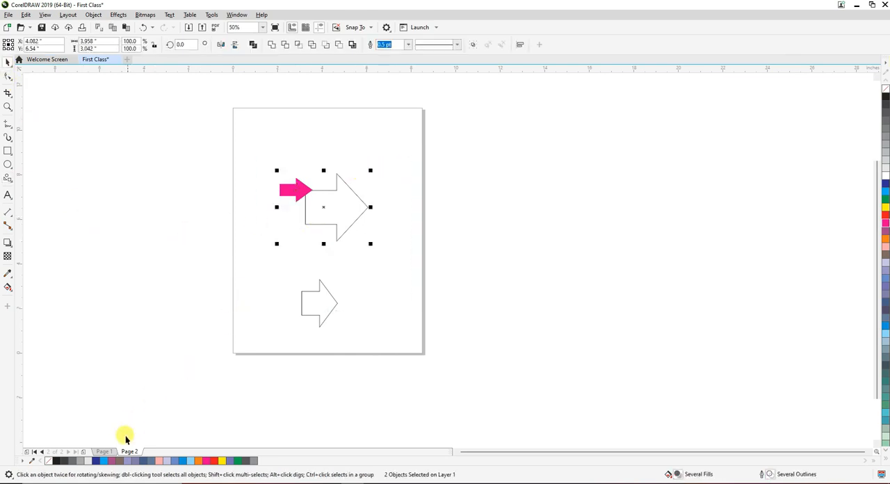
Add a third page, check the drawings on Pages 1 and 2, and return to Page 3
left_click(83, 452)
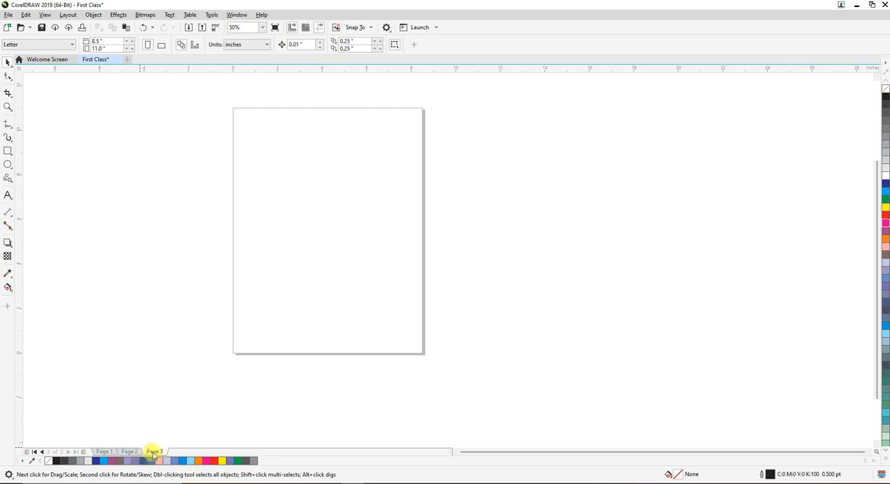
left_click(106, 452)
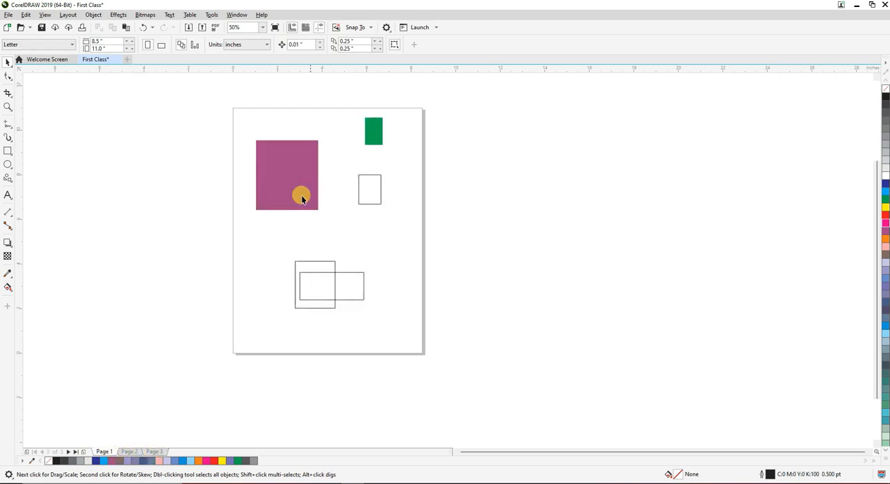
left_click(131, 452)
left_click_drag(303, 252, 266, 293)
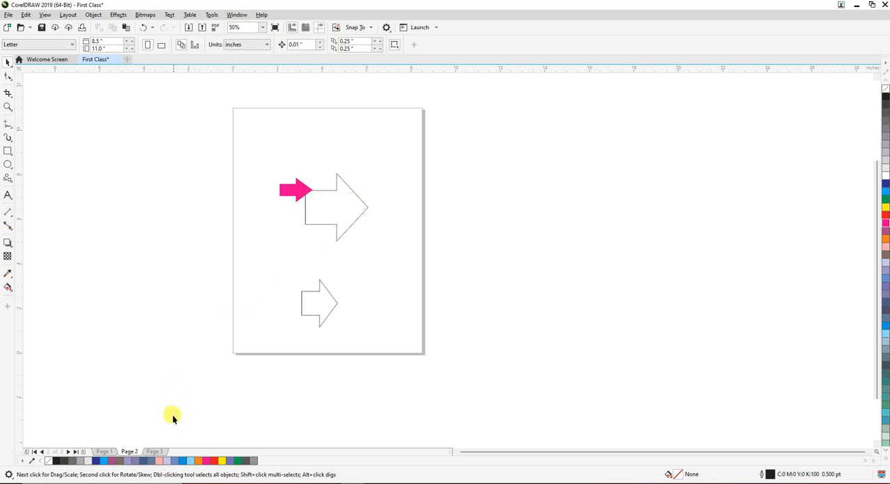
left_click(154, 451)
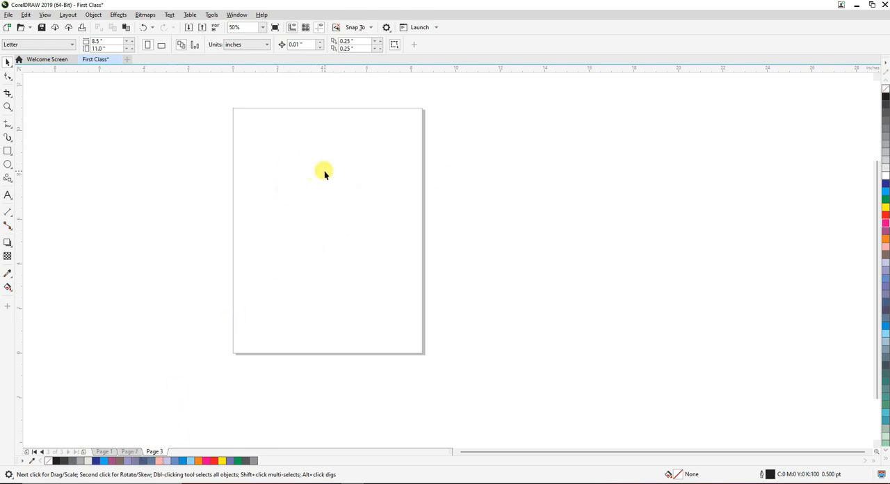
Switch repeatedly among Pages 1, 2 and 3 to compare their separate contents, ending on the arrows on Page 2
left_click(111, 452)
left_click(132, 451)
left_click(150, 452)
left_click(130, 452)
left_click(104, 452)
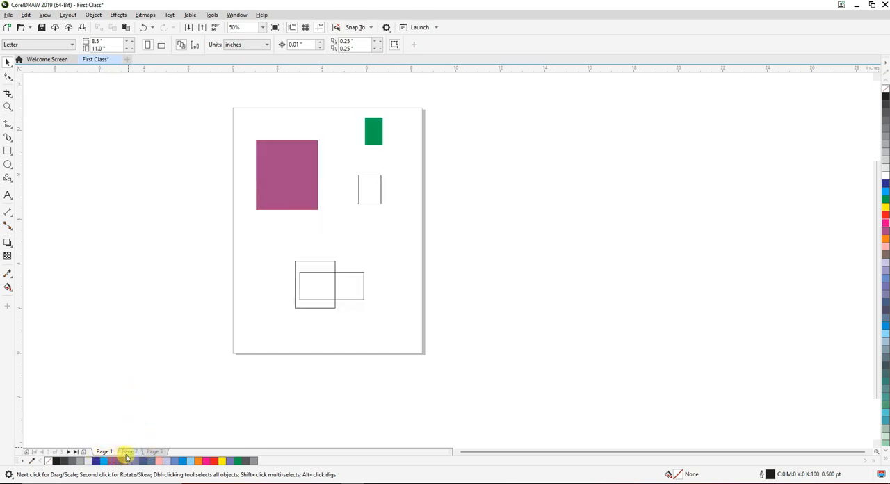
left_click(130, 452)
left_click(154, 452)
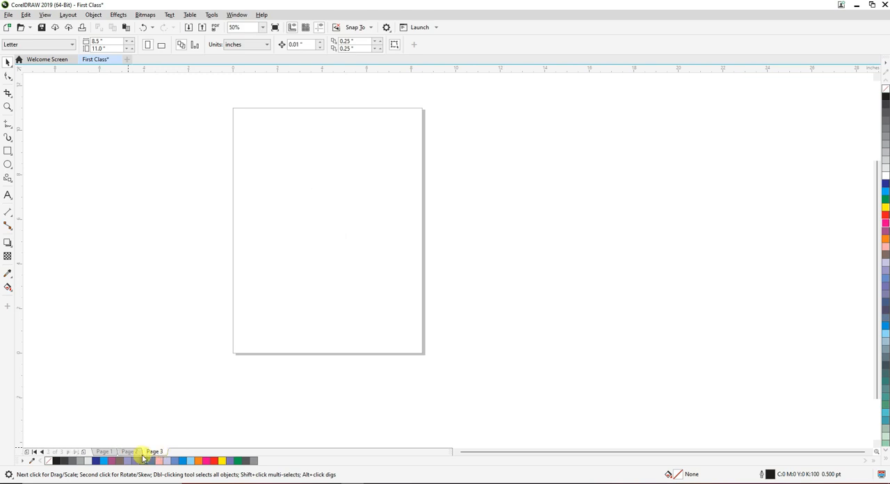
left_click(107, 452)
left_click(127, 451)
left_click(103, 452)
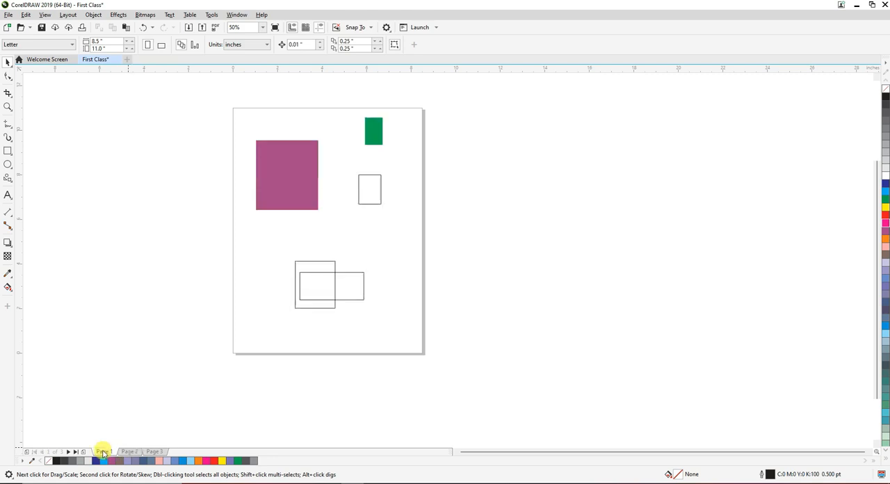
left_click(136, 456)
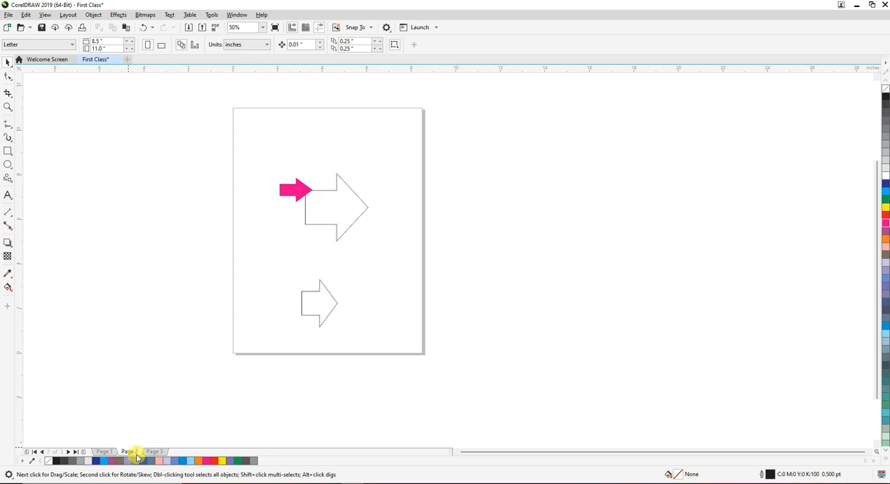
left_click_drag(452, 79, 256, 293)
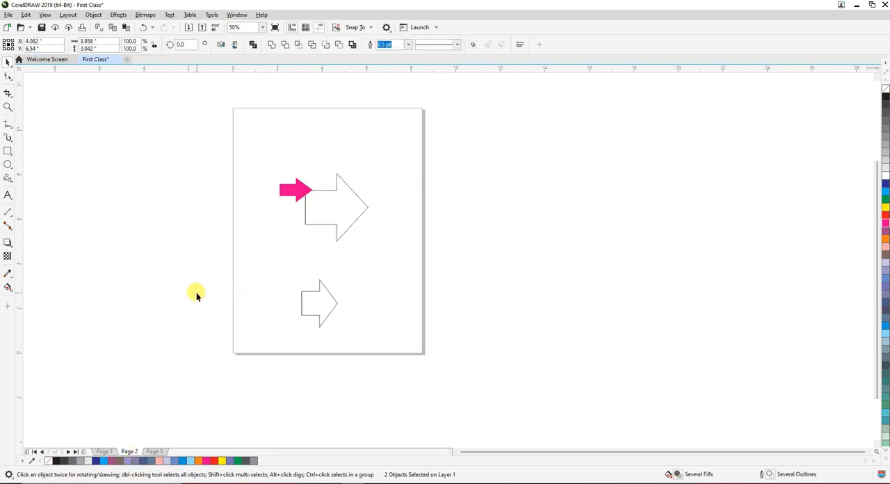
left_click(94, 141)
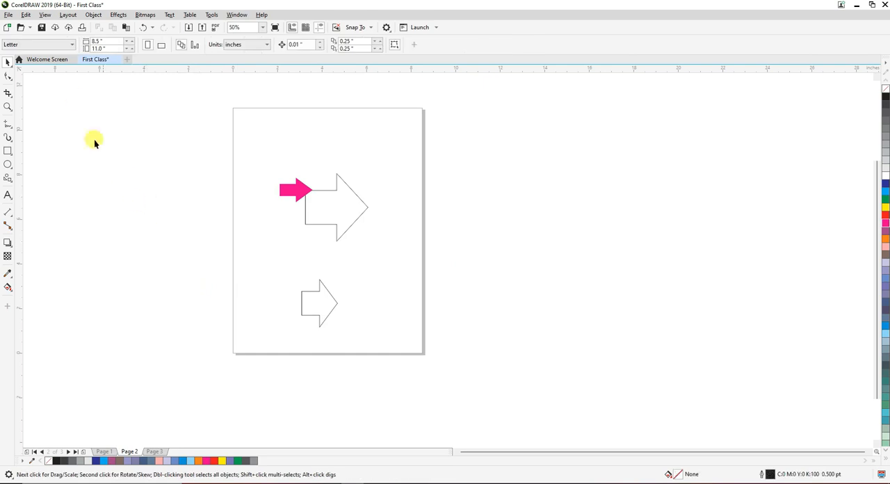
Start a new document and name it Second Class
left_click(128, 60)
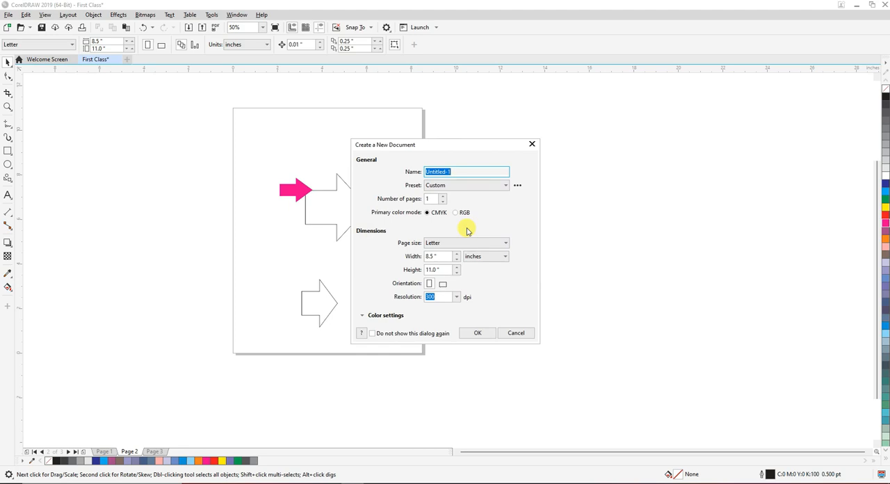
type("Second")
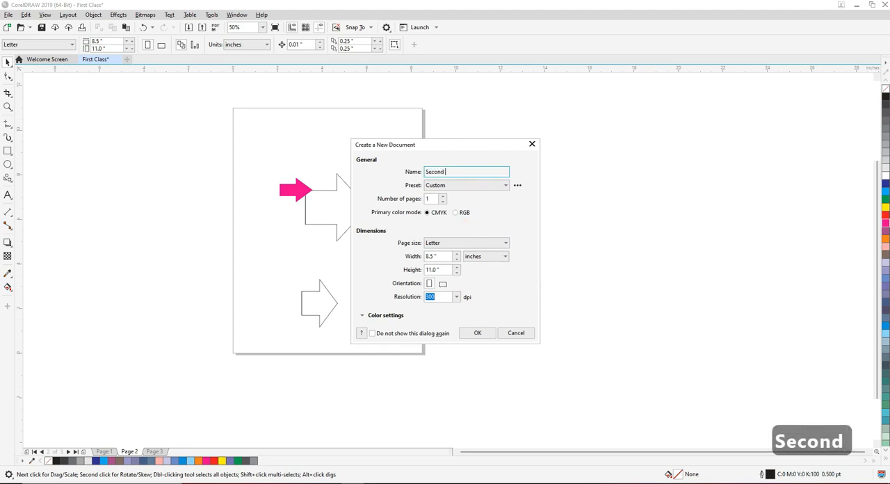
type(" Class")
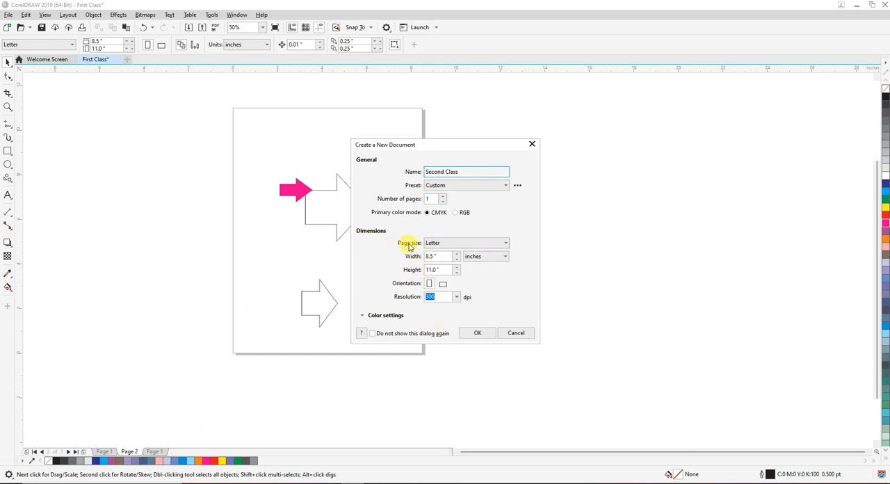
Browse the preset page sizes for the new document and choose A4
left_click(456, 249)
scroll(461, 348, "down", 8)
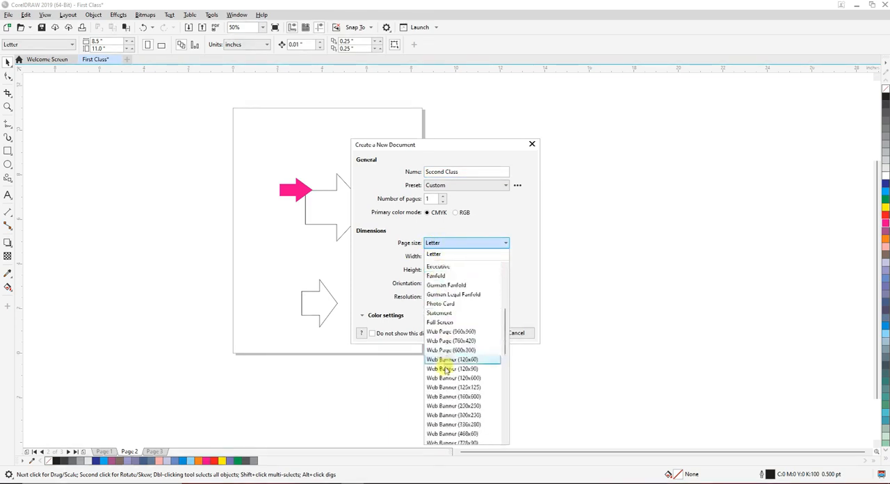
scroll(448, 445, "down", 5)
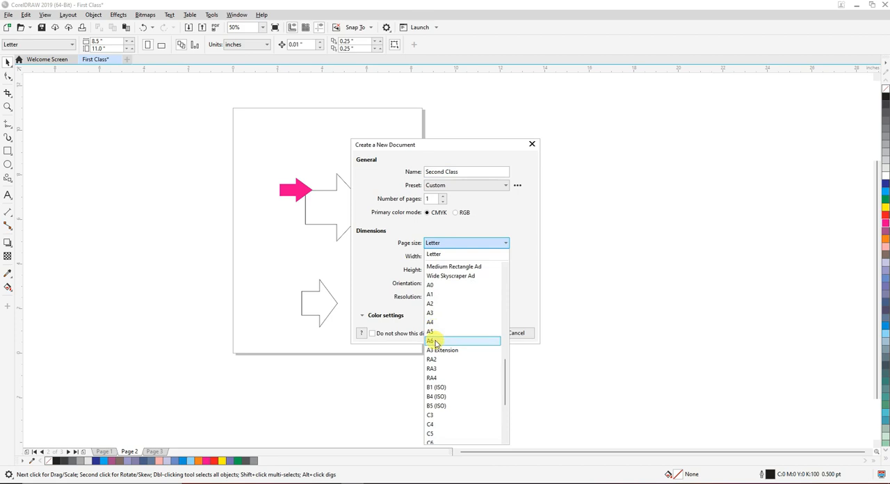
scroll(434, 342, "up", 10)
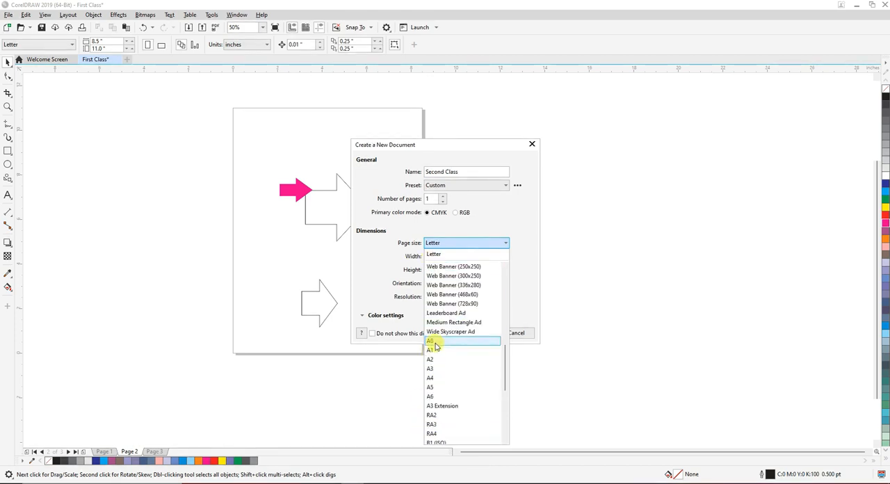
scroll(432, 346, "up", 1)
scroll(432, 342, "down", 12)
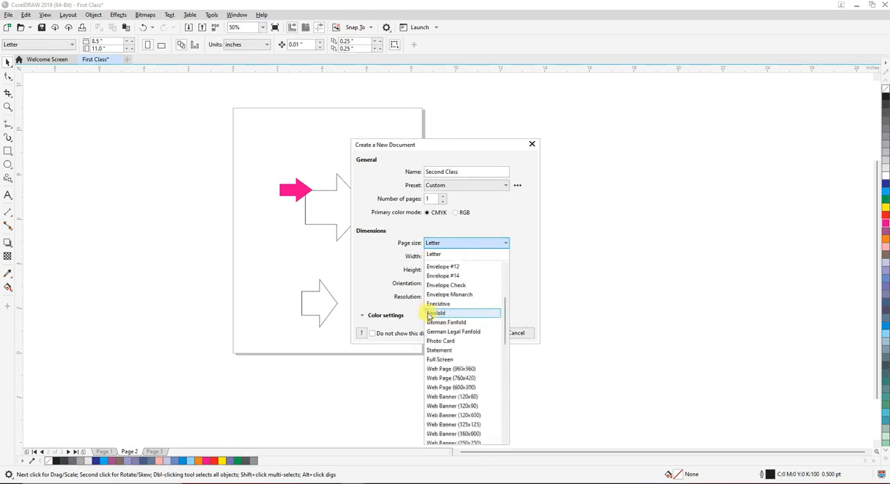
scroll(444, 326, "up", 1)
left_click(439, 304)
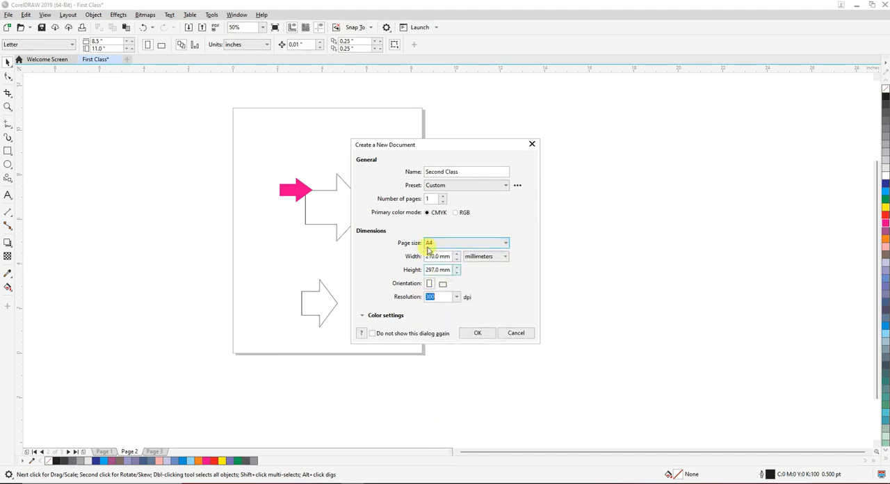
Try centimeters as the new document's measurement unit and settle on inches
left_click(477, 257)
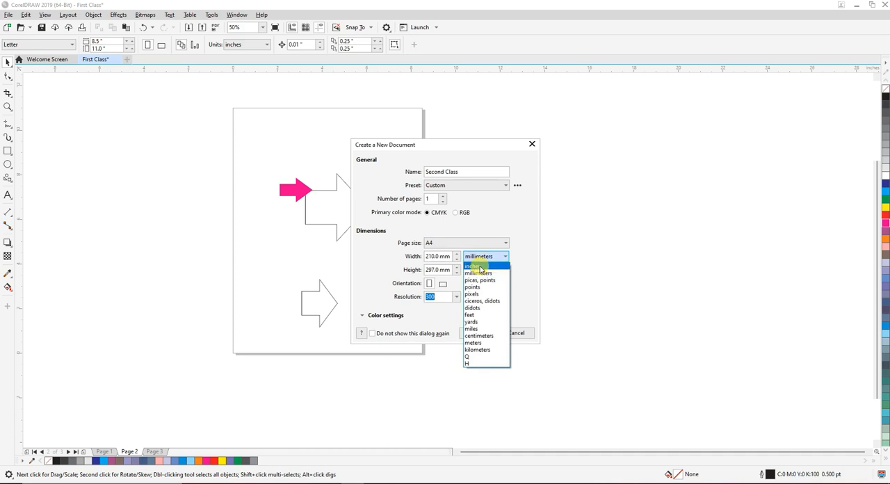
left_click(479, 336)
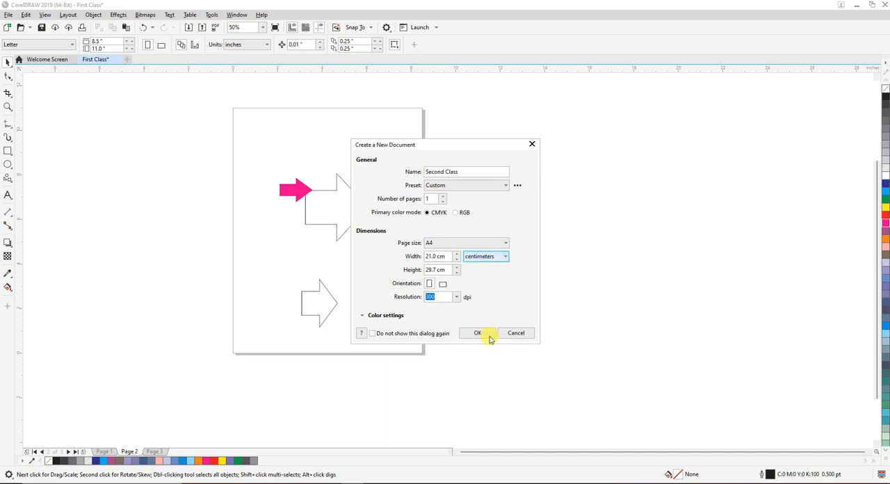
left_click(476, 256)
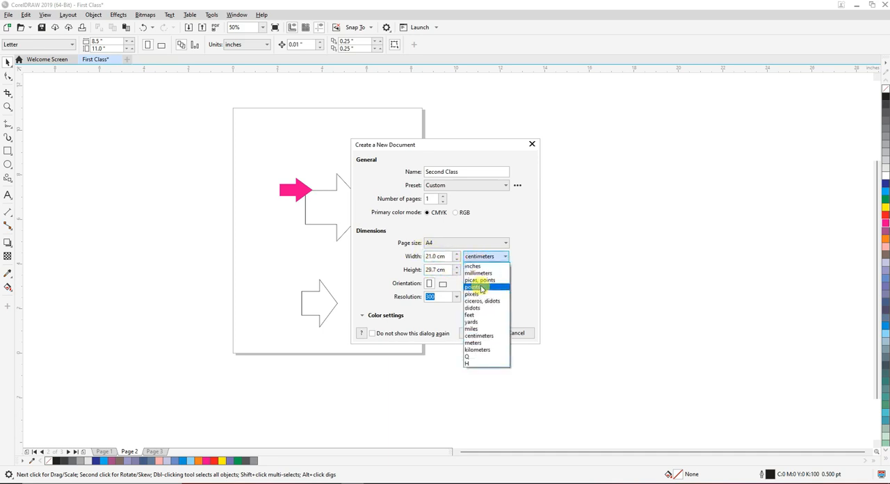
left_click(474, 271)
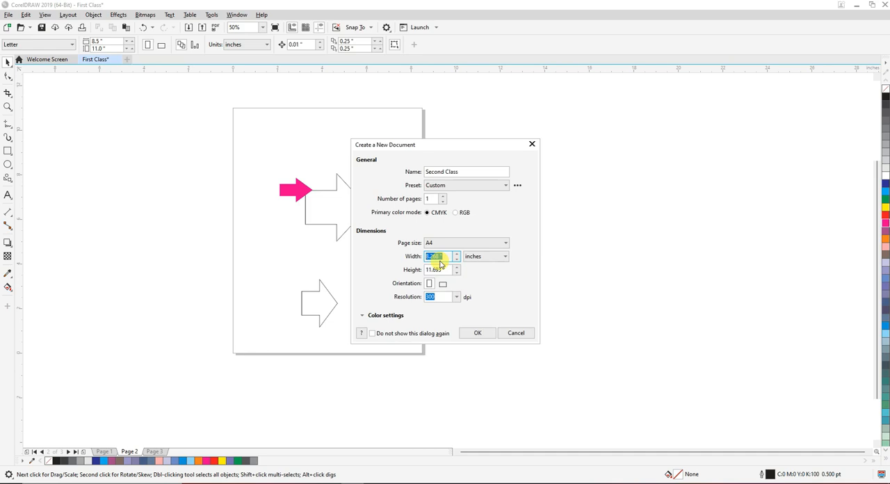
Set the new document's page width to 6 in and height to 5 in, and create the document
type("9")
key("BackSpace")
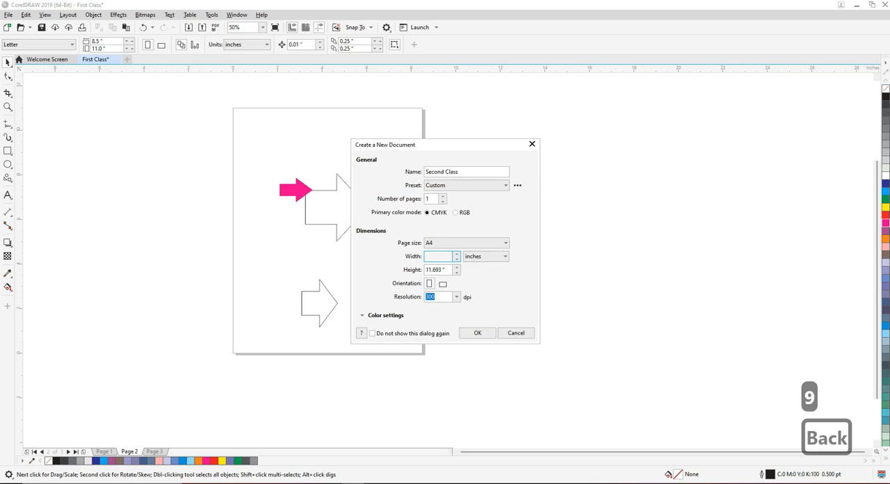
type("6")
left_click(445, 269)
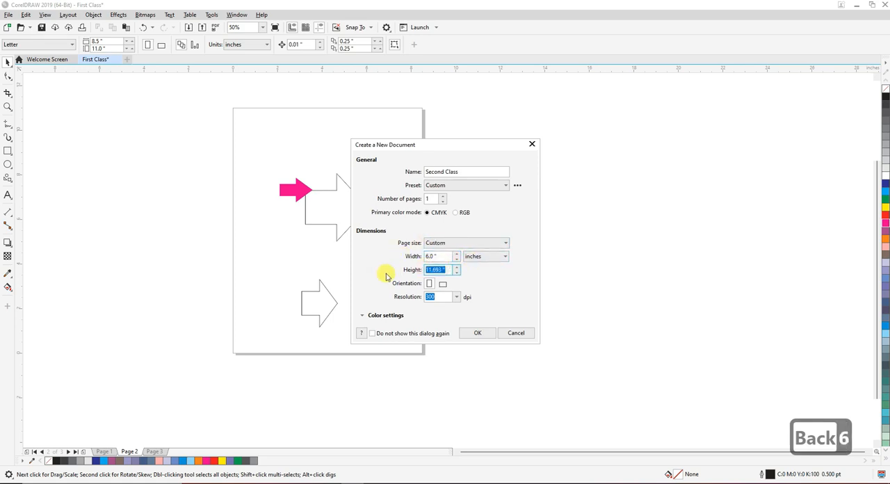
type("5")
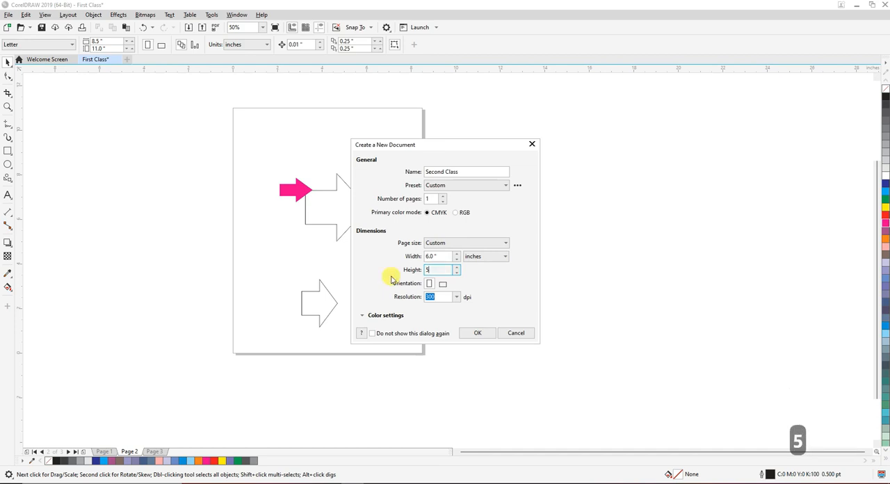
left_click(478, 334)
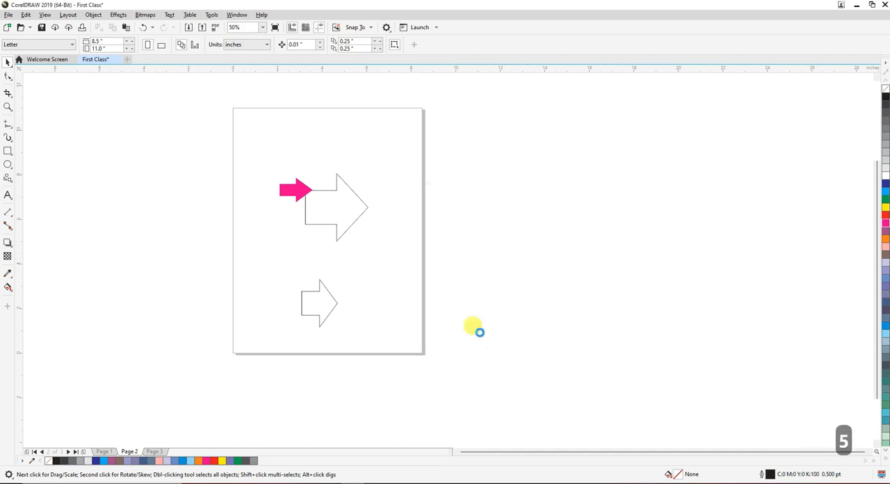
Return to the First Class document, select all three arrows on Page 2, and switch back to Second Class
left_click(98, 59)
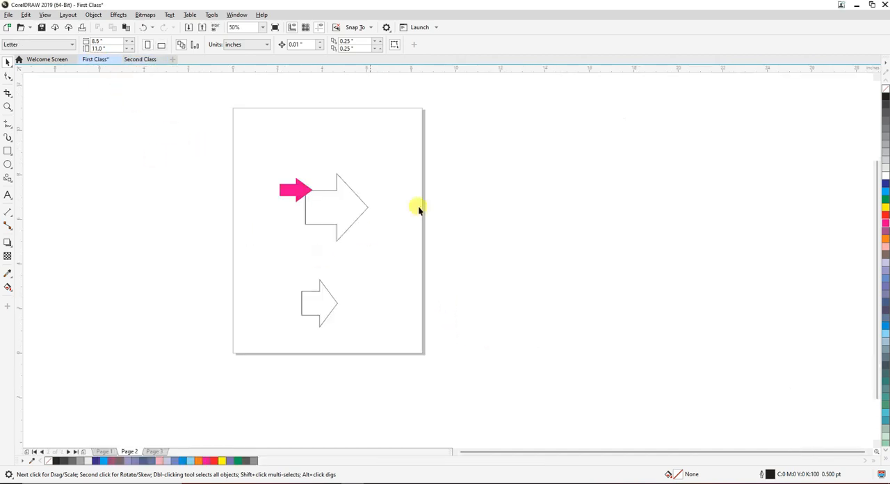
left_click_drag(226, 101, 455, 367)
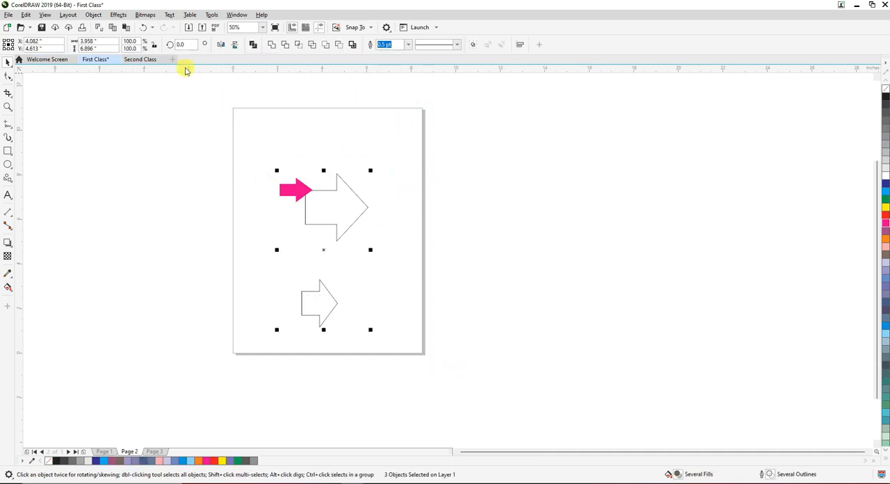
left_click(144, 59)
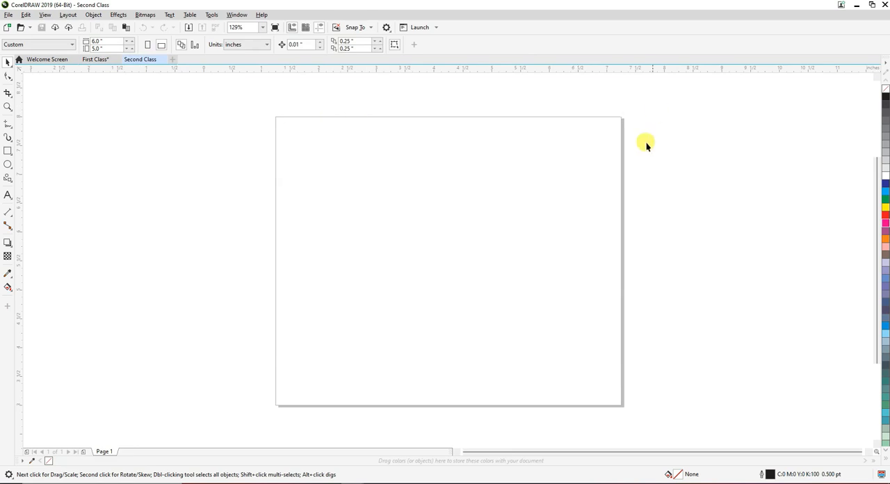
Examine the page dimensions and the full extent of the blank Second Class page
left_click(103, 40)
left_click(226, 207)
left_click_drag(229, 115, 638, 453)
scroll(487, 348, "down", 2)
scroll(507, 302, "up", 2)
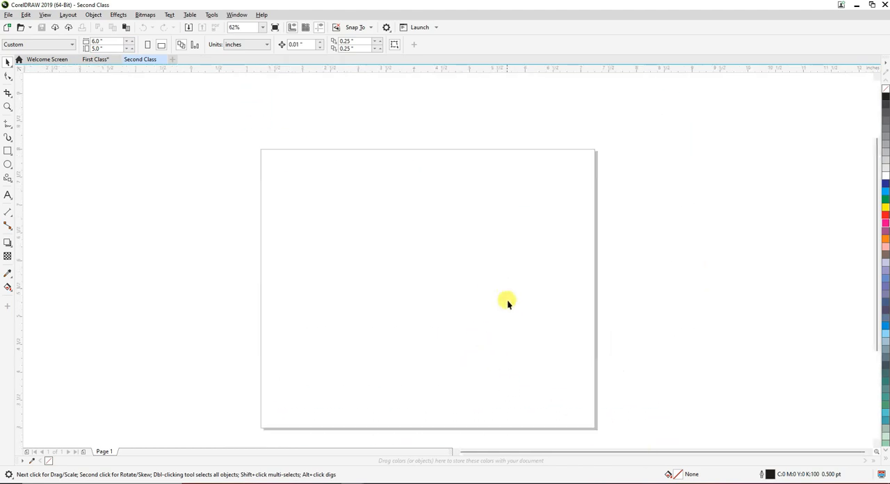
left_click_drag(237, 127, 600, 435)
left_click_drag(209, 119, 279, 173)
left_click_drag(622, 436, 612, 479)
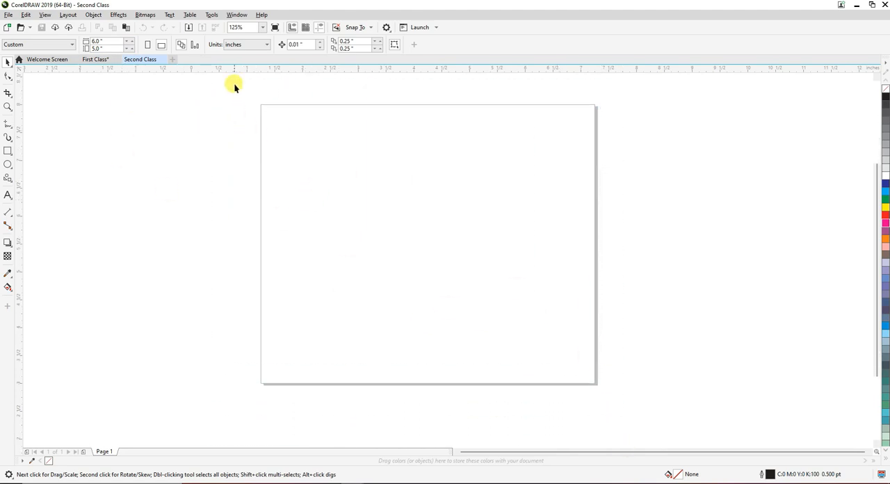
left_click_drag(508, 235, 606, 406)
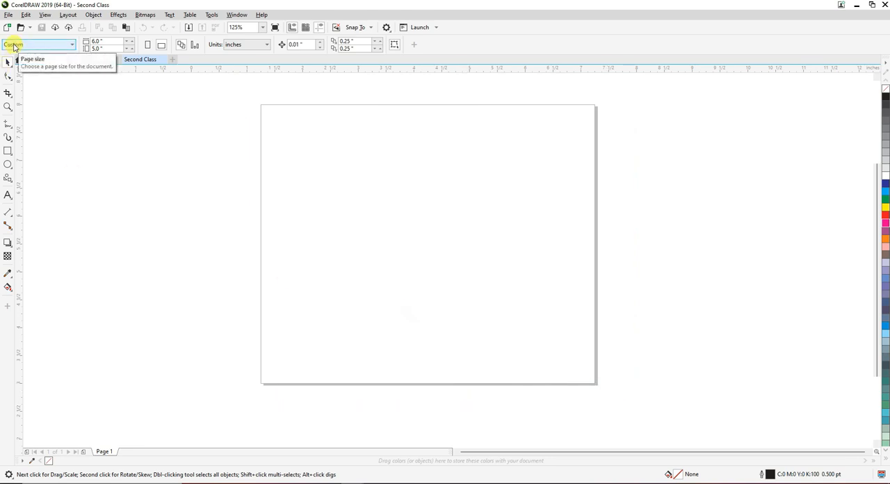
Compare the First Class document's page with the Second Class page, deselecting the arrows and ending on Second Class
left_click(93, 60)
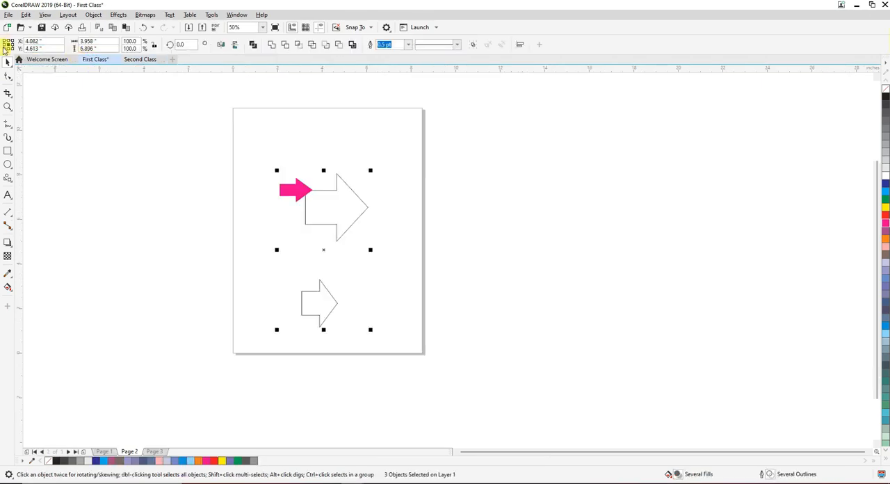
left_click(95, 143)
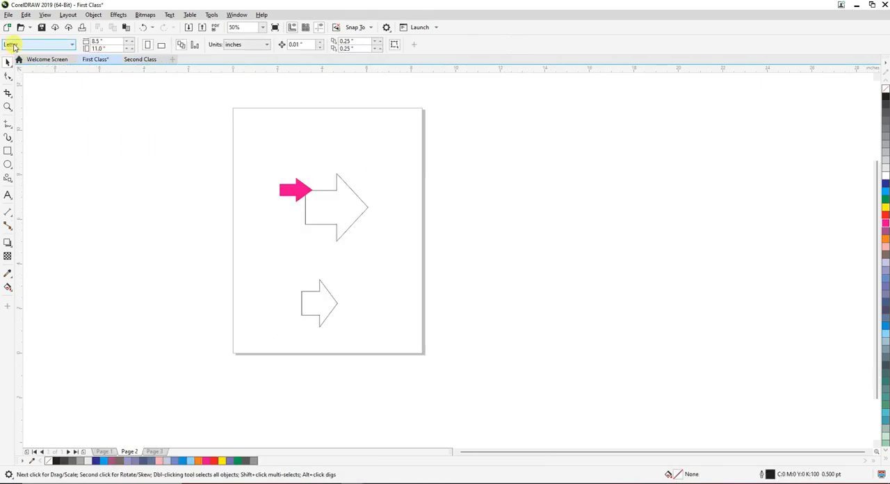
left_click(141, 61)
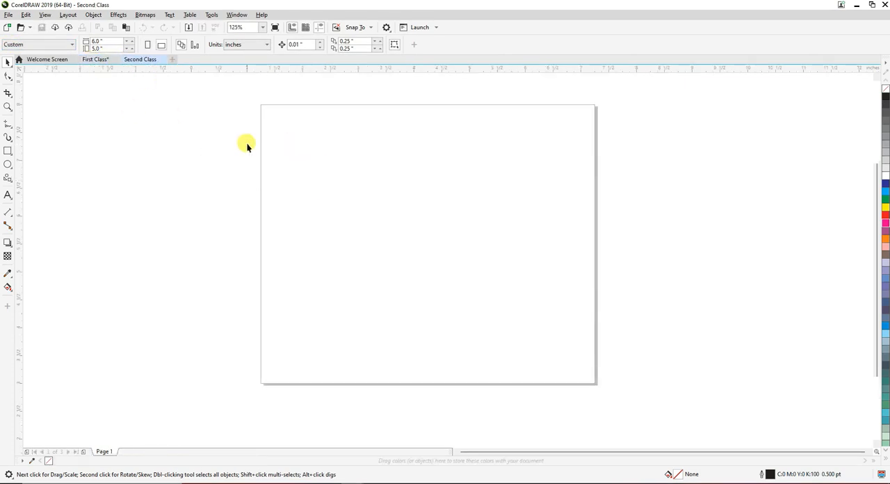
left_click_drag(249, 93, 605, 406)
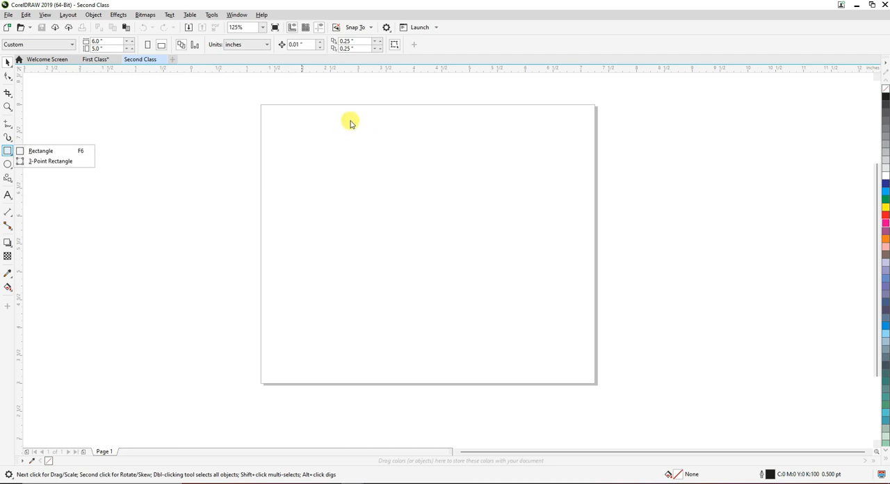
Draw a rectangle about 2.33 x 1.67 in near the page's upper edge and another about 2.58 x 1.28 in below it
left_click(8, 150)
mouse_move(352, 116)
left_mouse_down()
mouse_move(477, 218)
mouse_move(483, 209)
left_mouse_up()
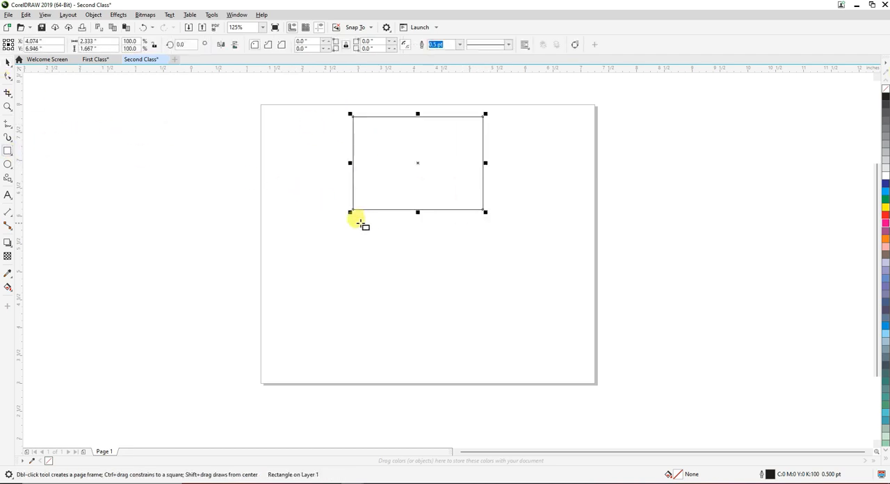
left_click_drag(353, 220, 496, 292)
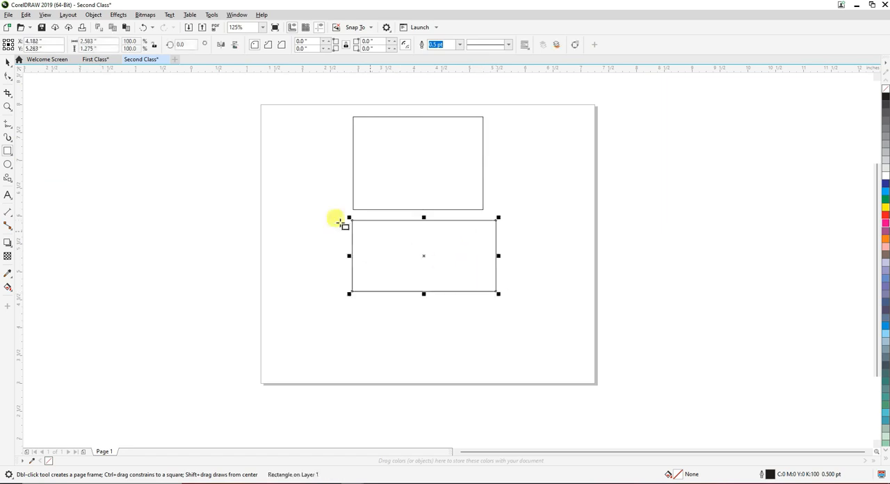
Inspect up close how well the left edges of the two rectangles line up
left_click(8, 62)
scroll(397, 222, "up", 3)
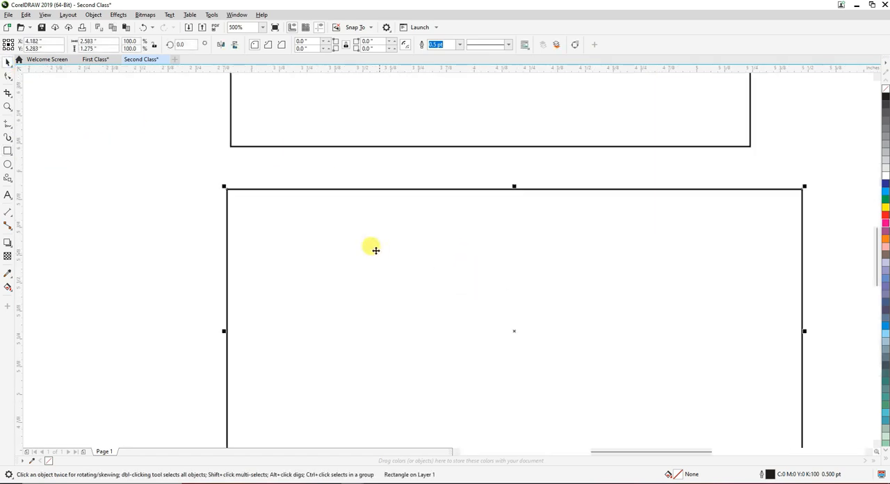
left_click(178, 201)
left_click_drag(228, 217, 234, 243)
left_click(139, 208)
scroll(199, 215, "down", 3)
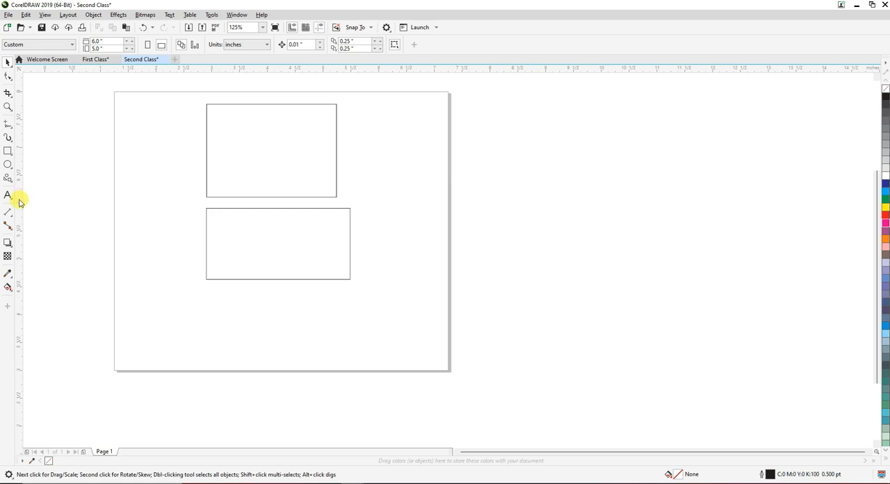
Add a vertical guideline at about 2.73 in and move the upper rectangle so its left edge sits on it
left_click_drag(19, 202, 197, 160)
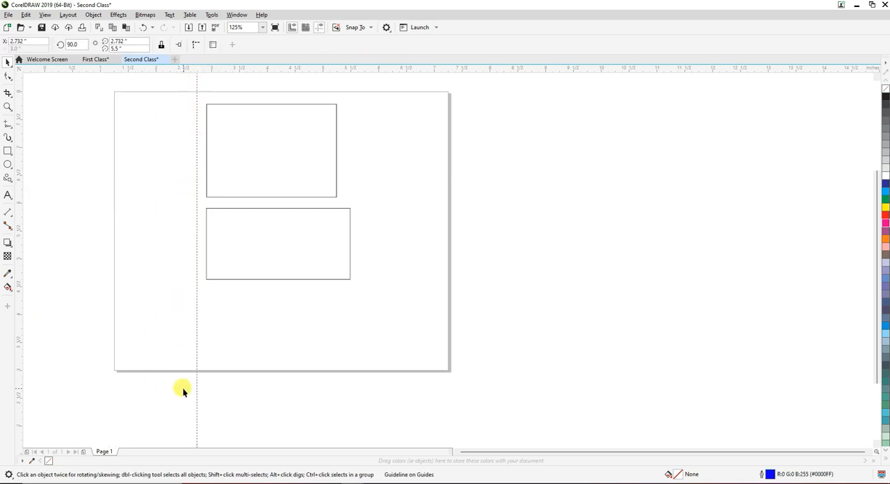
scroll(195, 153, "up", 3)
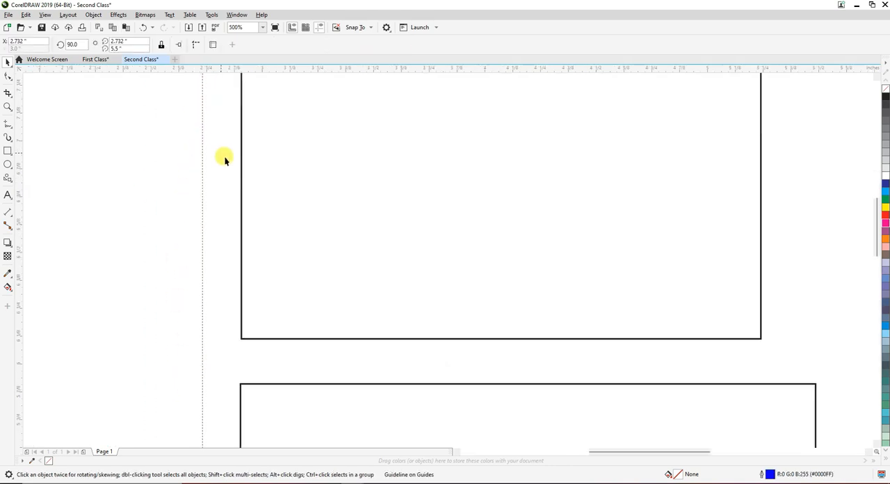
left_click_drag(241, 209, 202, 217)
scroll(284, 168, "down", 5)
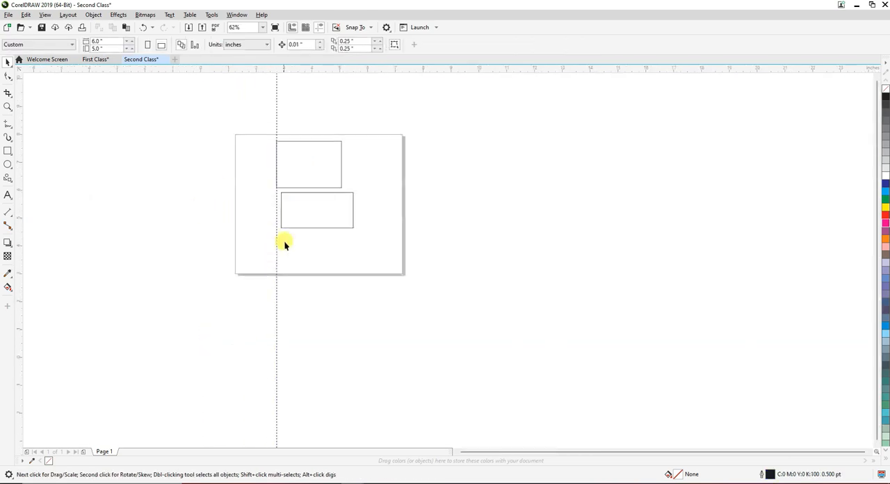
Move the lower rectangle so its left edge sits on the vertical guideline
left_click(281, 209)
scroll(276, 214, "up", 5)
left_click_drag(248, 233, 220, 236)
scroll(214, 152, "down", 5)
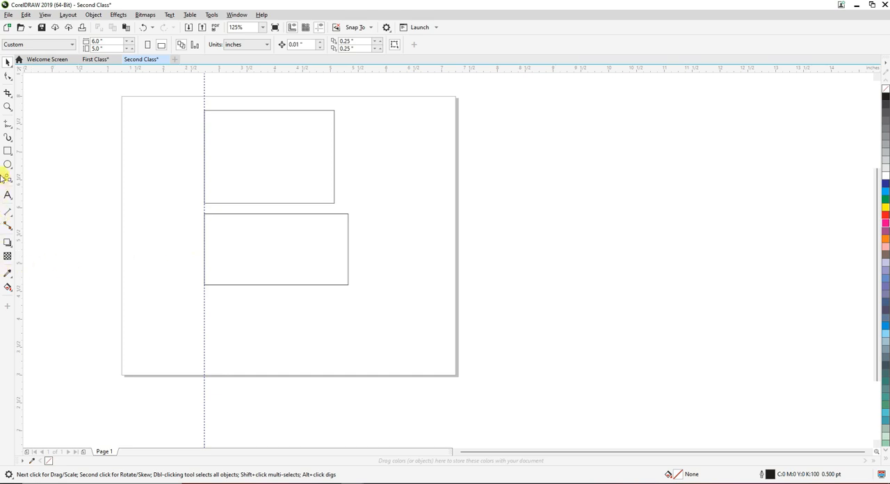
Draw a third rectangle about 2.66 x 0.85 in below the others, starting its left edge on the guideline
left_click(8, 151)
scroll(233, 292, "up", 5)
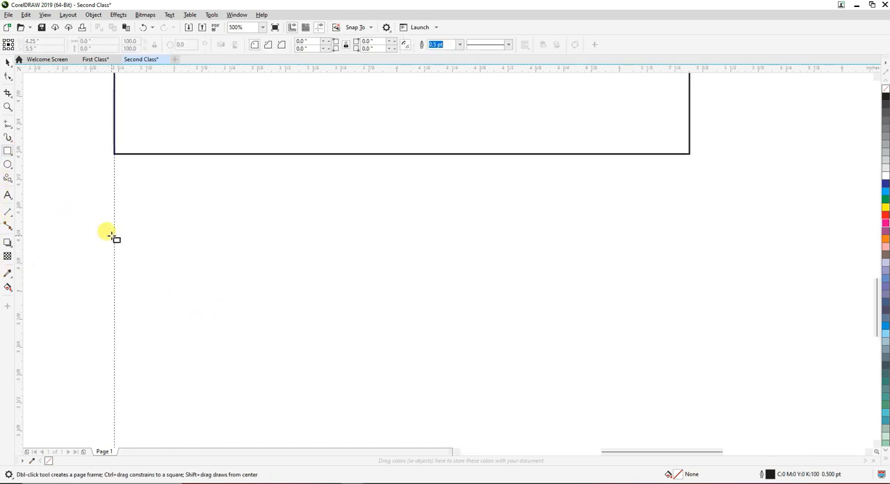
left_click_drag(114, 234, 707, 422)
scroll(518, 334, "down", 5)
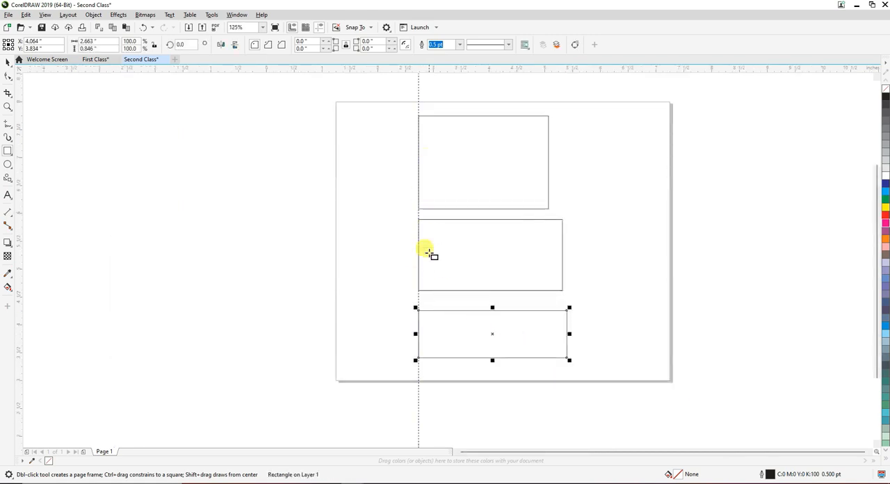
Nudge the lowest rectangle about 0.11 in left past the guideline and compare its alignment with the other two
left_click(6, 62)
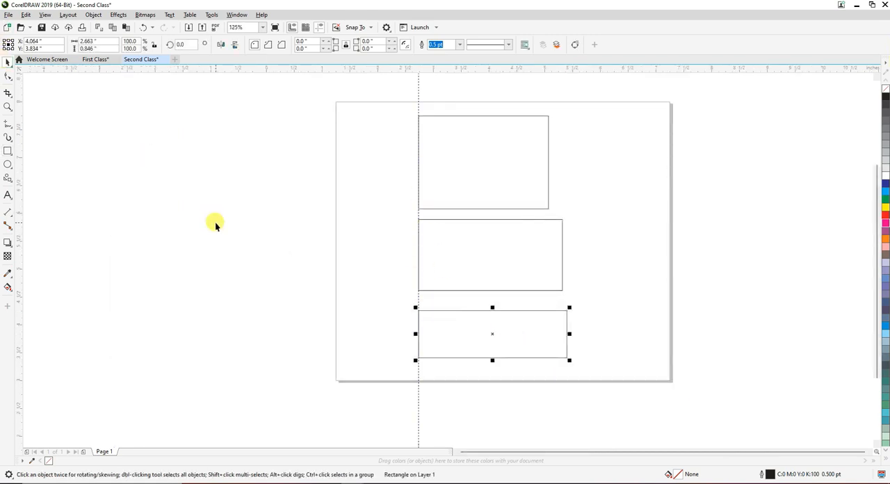
key("Left")
key("Left")
key("Left")
key("Left")
key("Left")
key("Left")
key("Left")
key("Left")
key("Left")
key("Left")
key("Left")
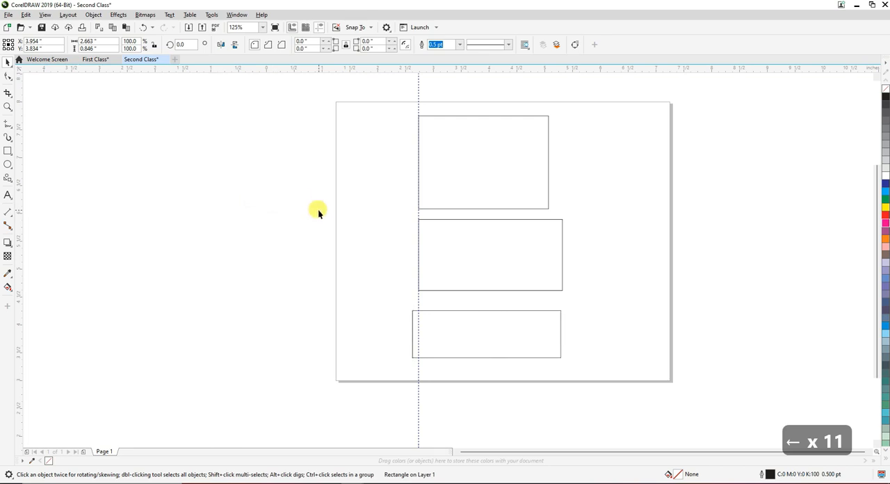
left_click(318, 208)
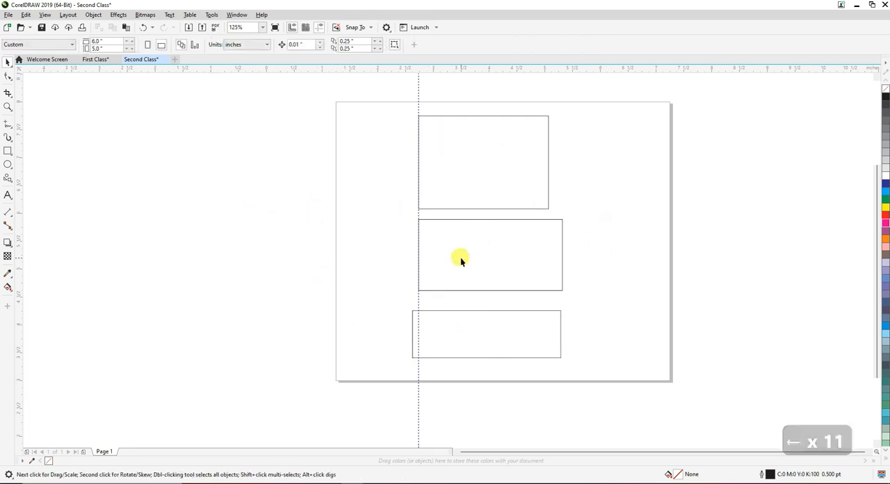
left_click_drag(387, 88, 607, 402)
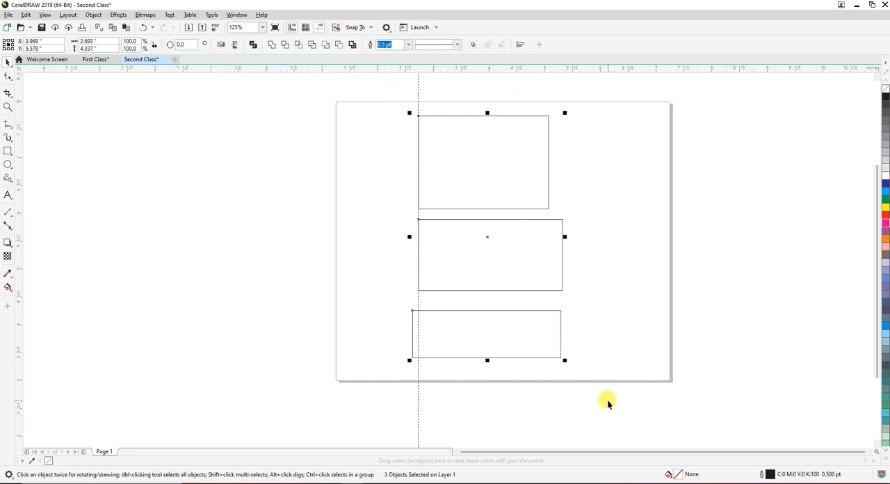
left_click(351, 320)
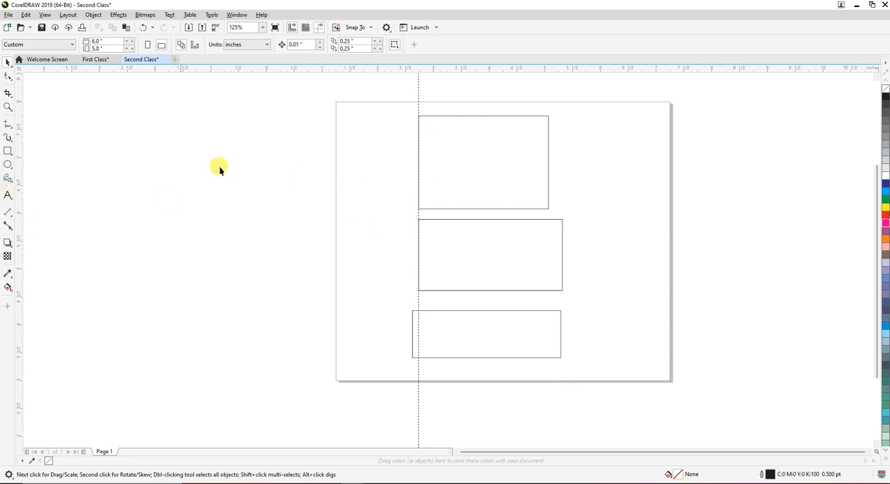
Delete all three rectangles from the page, keeping the guideline
left_click_drag(660, 137, 368, 376)
key("Delete")
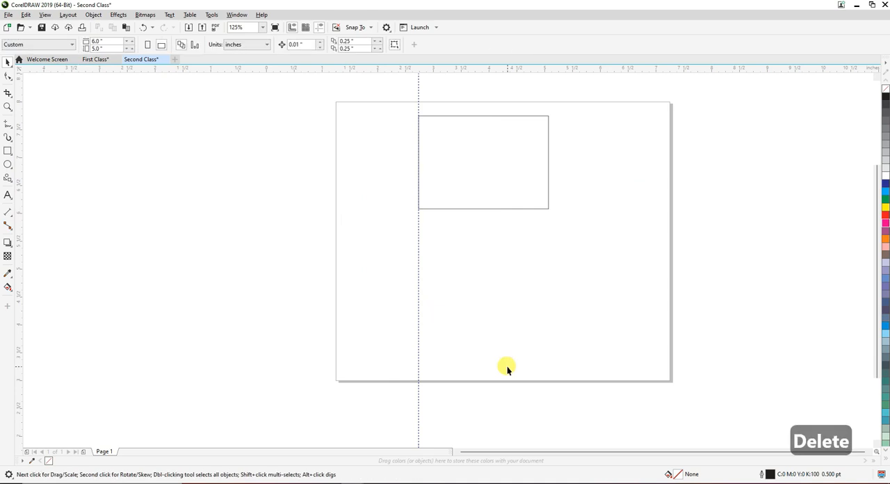
left_click(523, 167)
key("Delete")
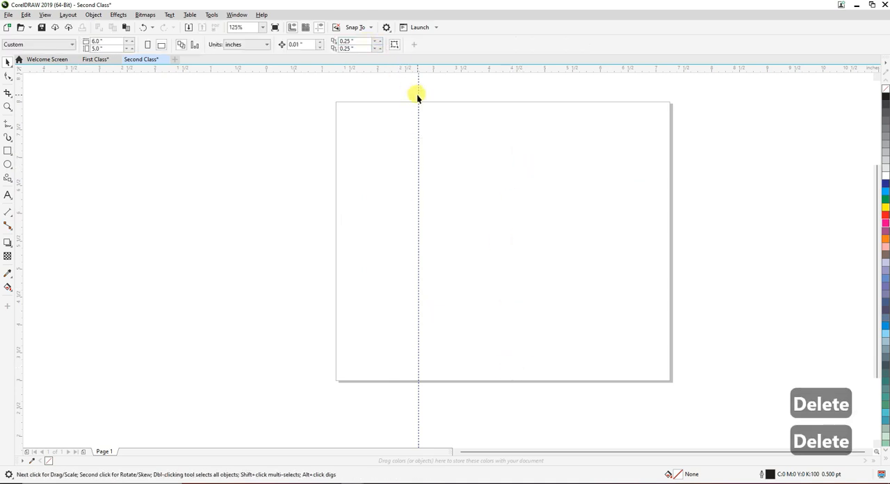
Move the vertical guideline to about 1.49 in inside the page's left edge and add another at about 7.03 in inside its right edge
left_click_drag(417, 93, 350, 113)
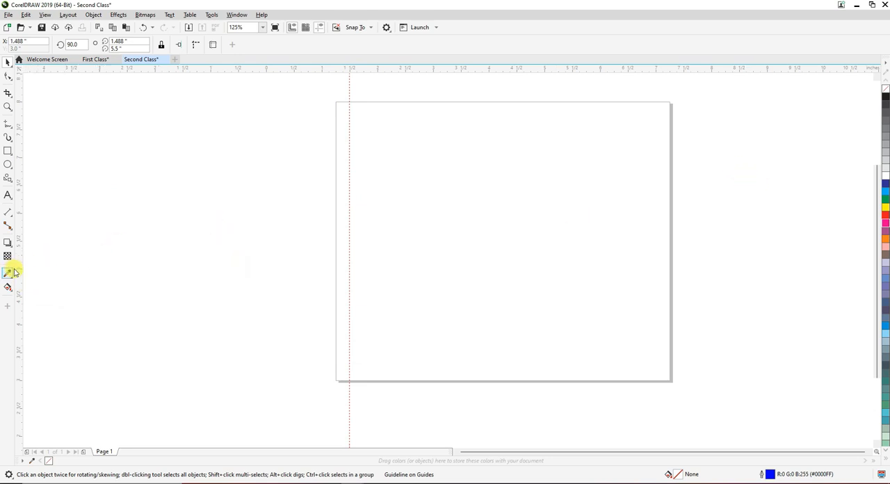
left_click_drag(17, 271, 658, 185)
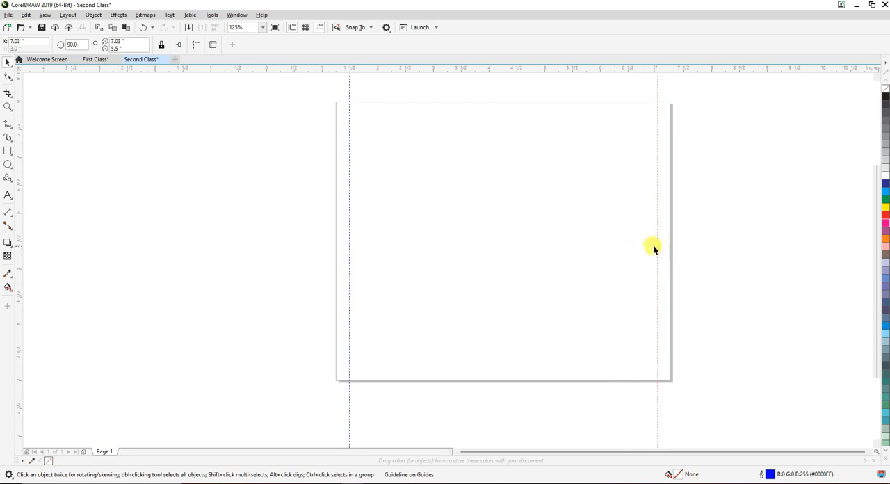
Draw a rectangle about 2.23 x 1.3 in in the page's upper right area, ending on the right guideline
left_click(7, 151)
mouse_move(533, 149)
left_mouse_down()
mouse_move(655, 197)
mouse_move(714, 204)
mouse_move(663, 209)
mouse_move(658, 221)
left_mouse_up()
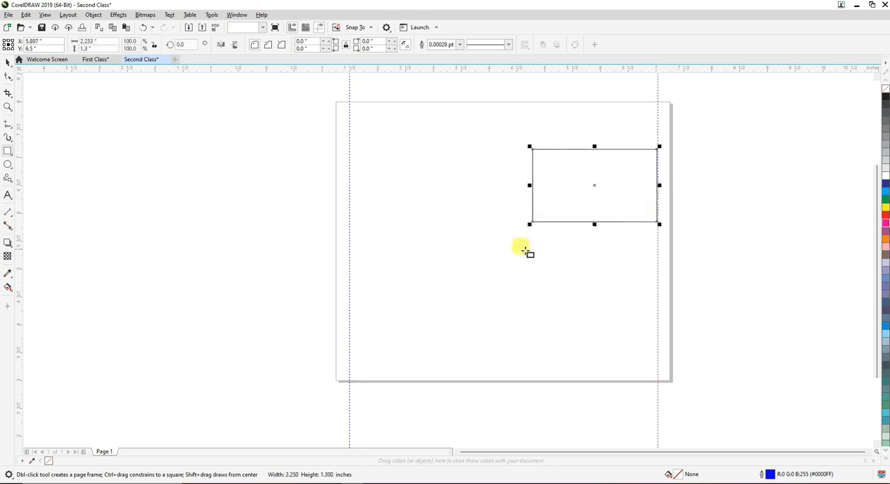
left_click(7, 62)
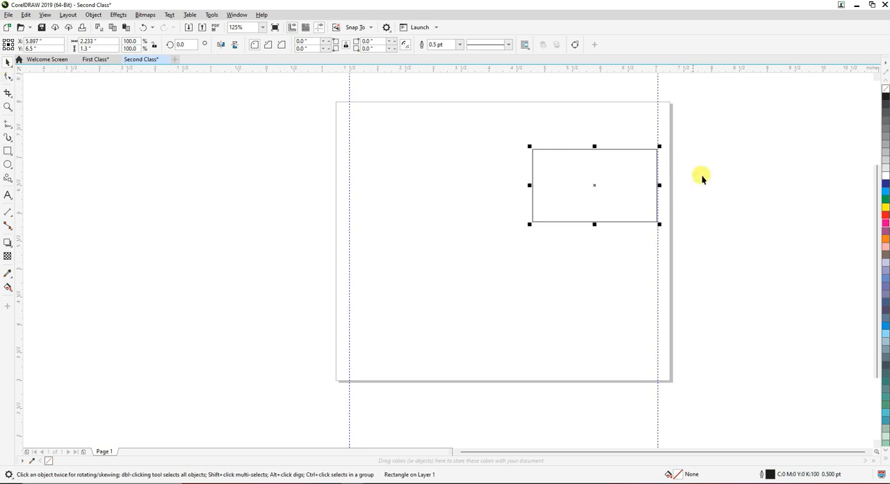
Give the rectangle beside the right guideline a red fill and a red outline
right_click(886, 221)
left_click_drag(886, 221, 530, 218)
left_click(139, 265)
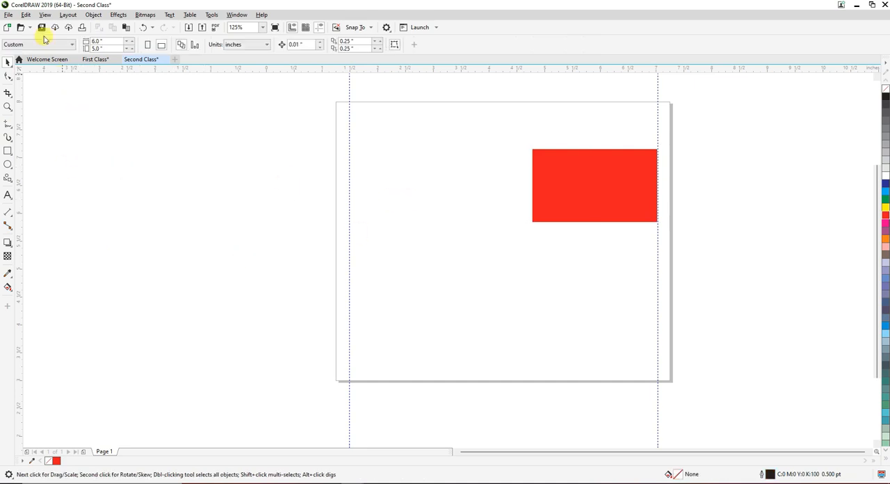
Switch between the First Class and Second Class documents to compare them, ending on the red rectangle in Second Class
left_click(103, 60)
left_click(133, 61)
left_click(95, 60)
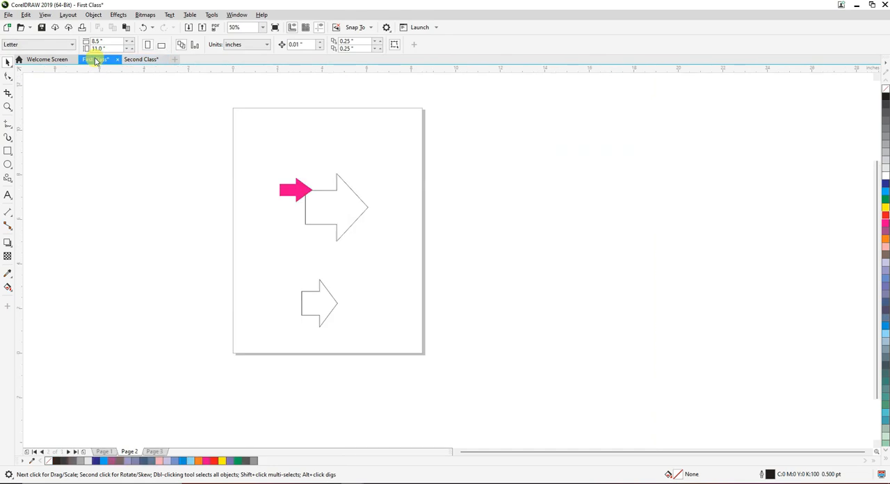
left_click(135, 60)
scroll(528, 222, "down", 2)
scroll(561, 205, "up", 2)
left_click_drag(601, 172, 360, 344)
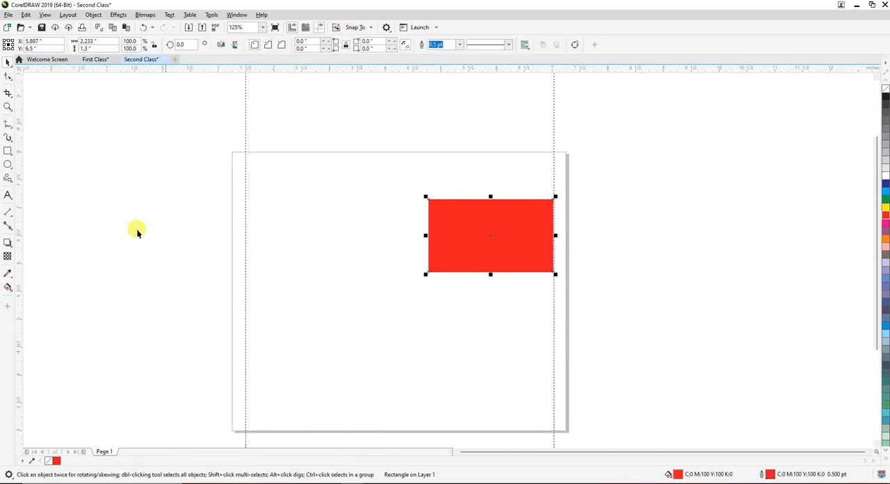
View pages 1, 2 and 3 of the First Class document and return to Second Class
left_click(93, 60)
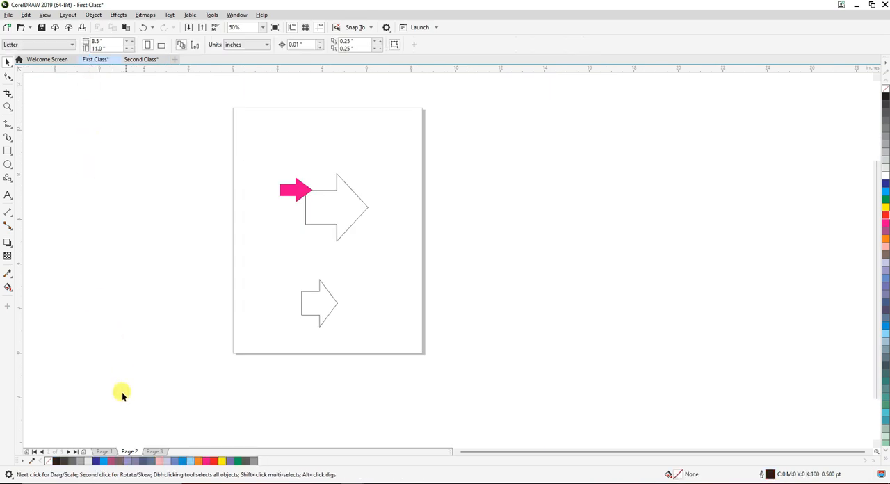
left_click(102, 452)
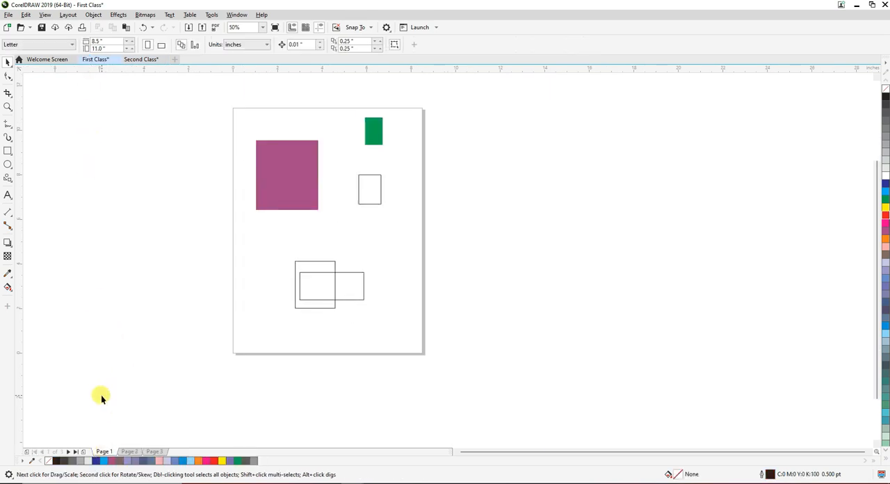
left_click(129, 452)
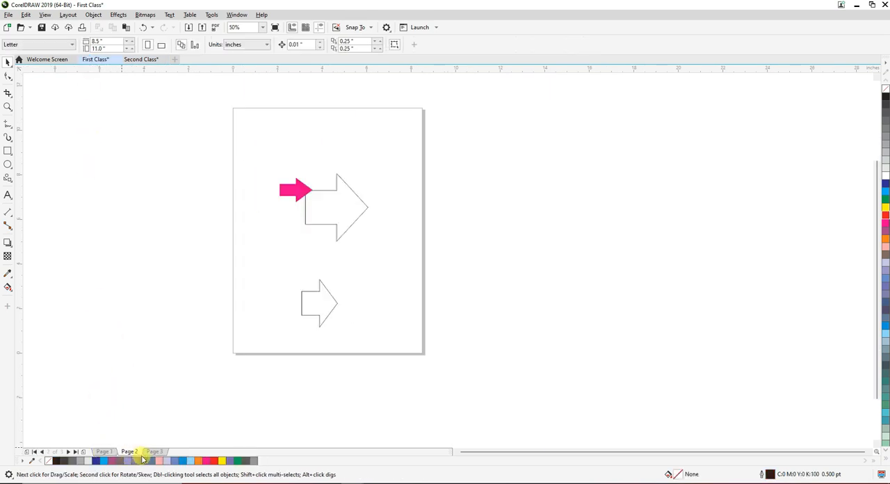
left_click(153, 452)
left_click(140, 61)
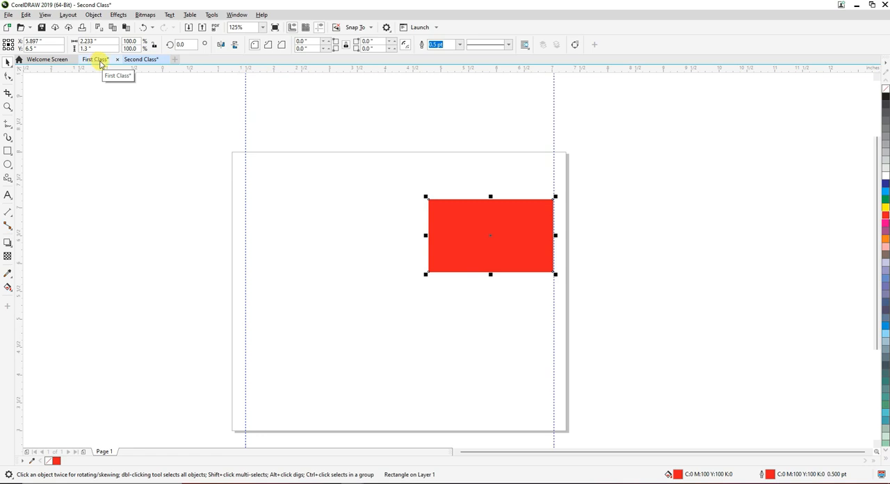
Compare the single-page Second Class document with each of the First Class document's pages once more
left_click(97, 61)
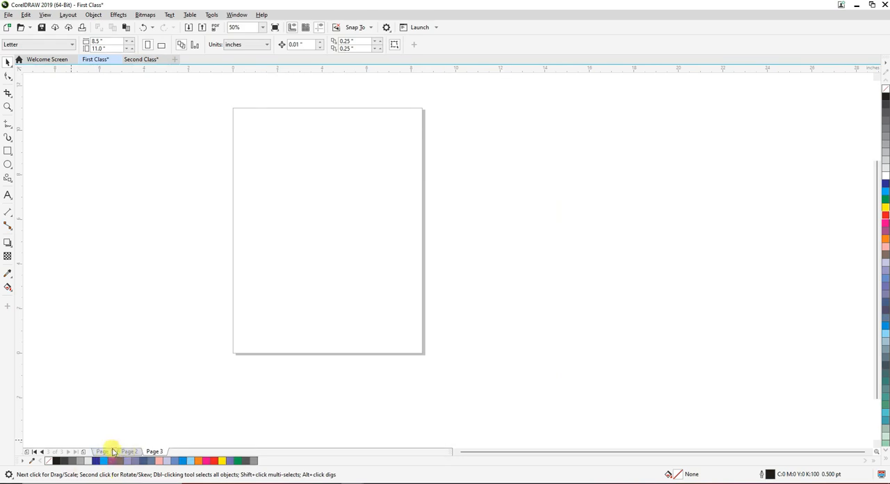
left_click_drag(398, 189, 226, 228)
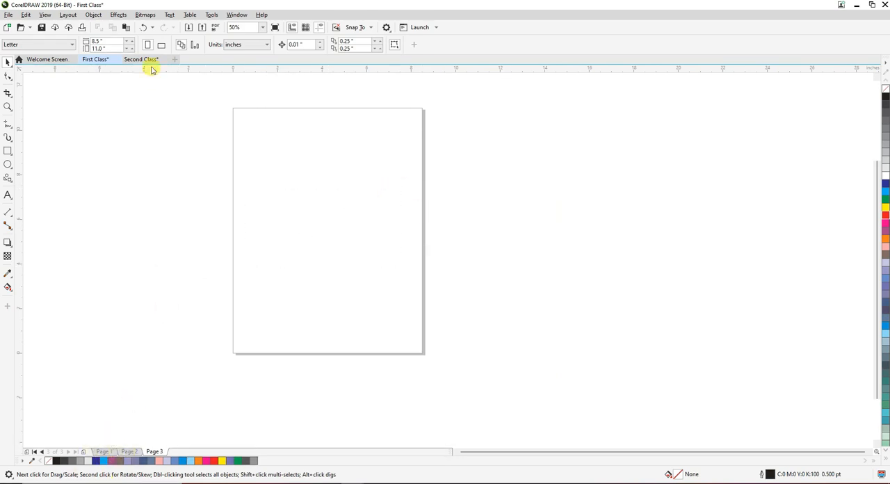
left_click(150, 62)
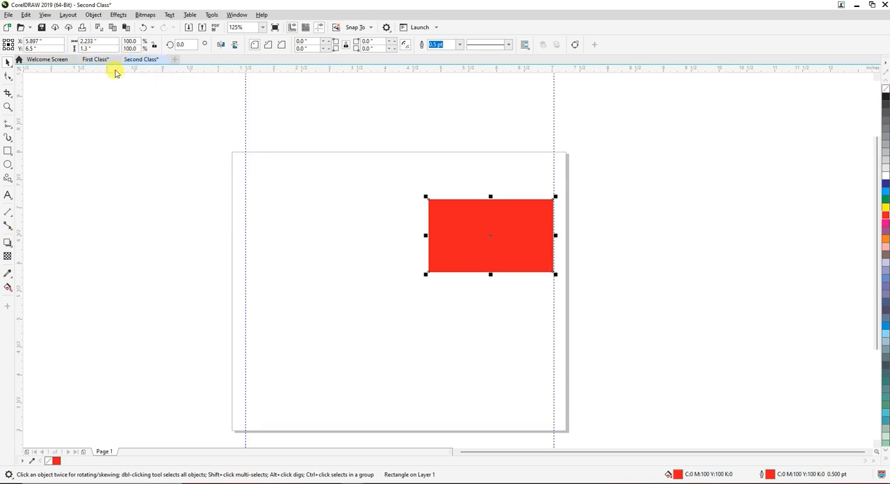
left_click(95, 60)
left_click(104, 452)
left_click(129, 451)
left_click(154, 452)
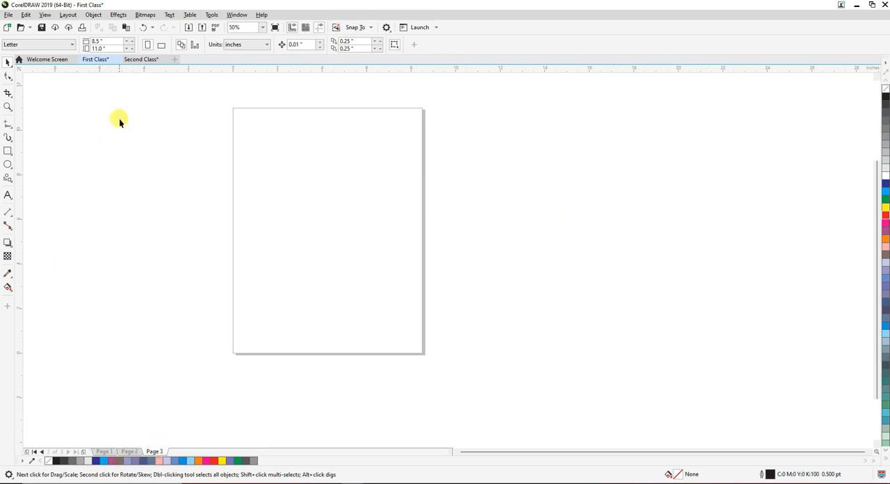
left_click(144, 60)
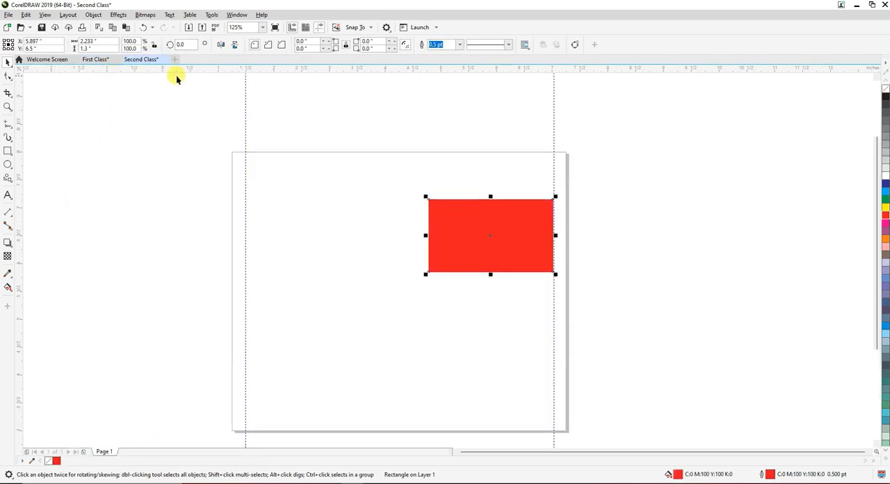
left_click(8, 15)
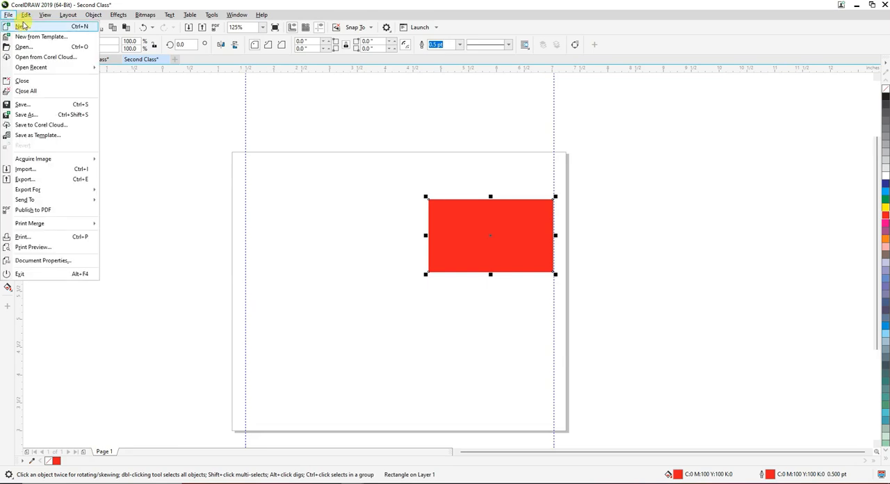
left_click(24, 30)
double_click(429, 256)
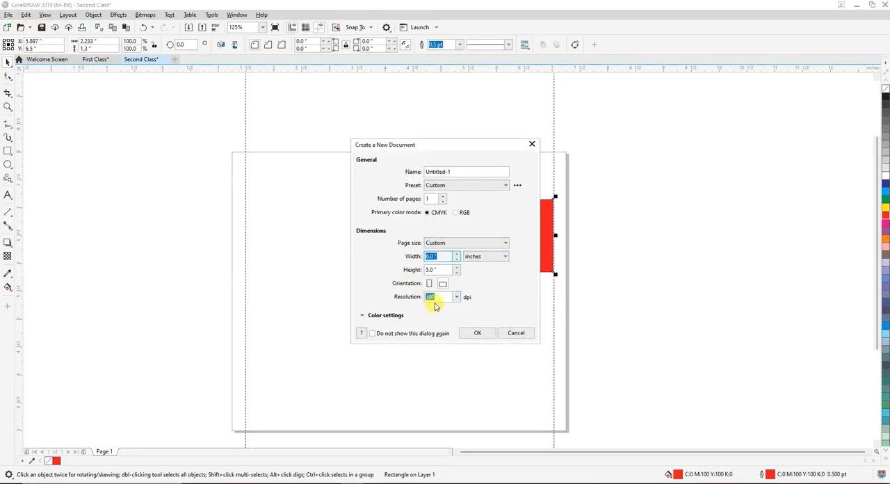
left_click(477, 256)
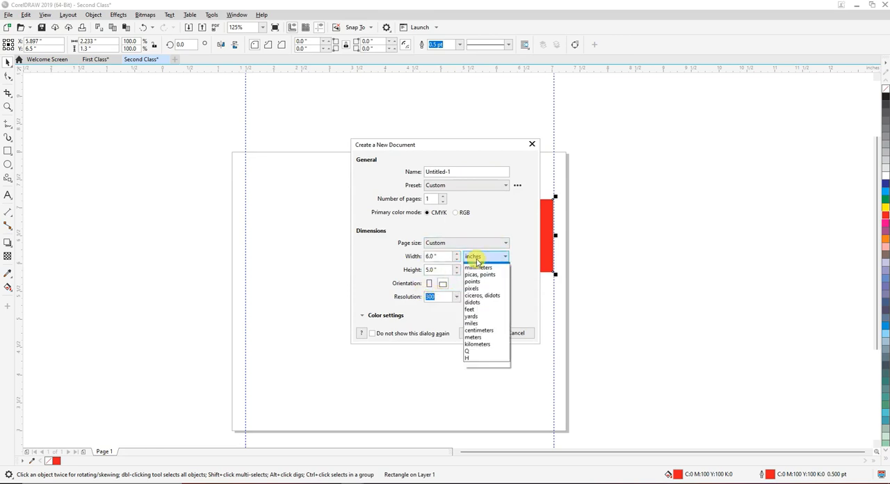
left_click(476, 266)
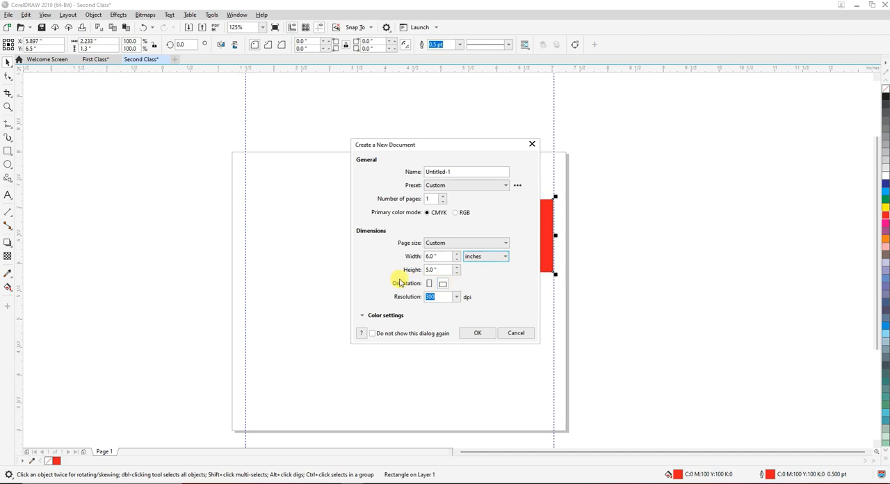
left_click(516, 332)
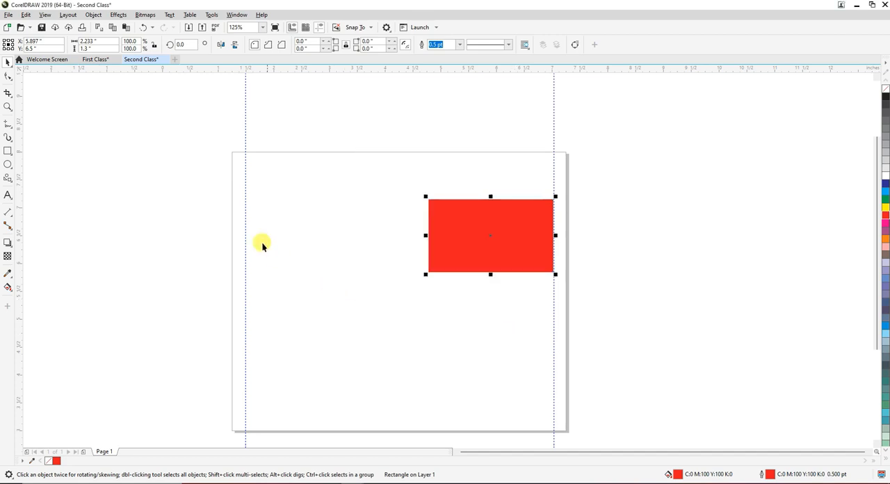
Delete the red rectangle from the page and undo the deletion
left_click(210, 182)
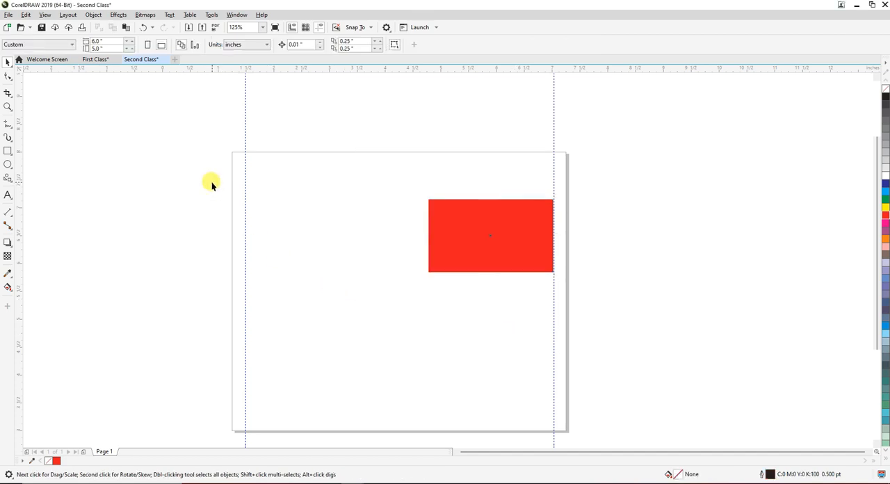
left_click(507, 245)
key("Delete")
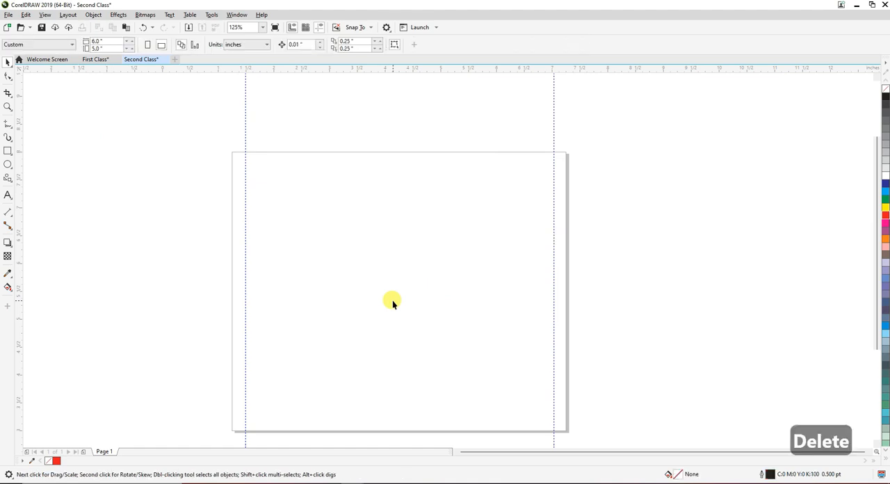
key("ctrl+z")
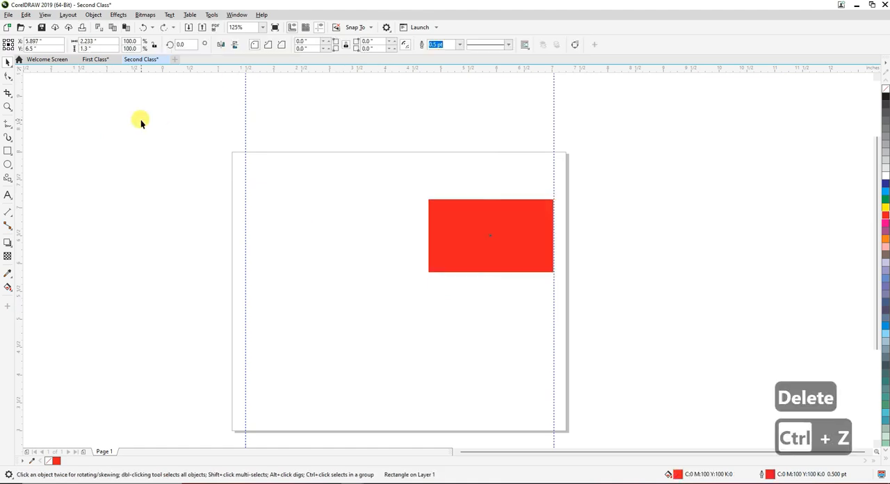
left_click(139, 119)
Create a new A4 document in portrait orientation with inches as the unit
left_click(8, 15)
left_click(21, 26)
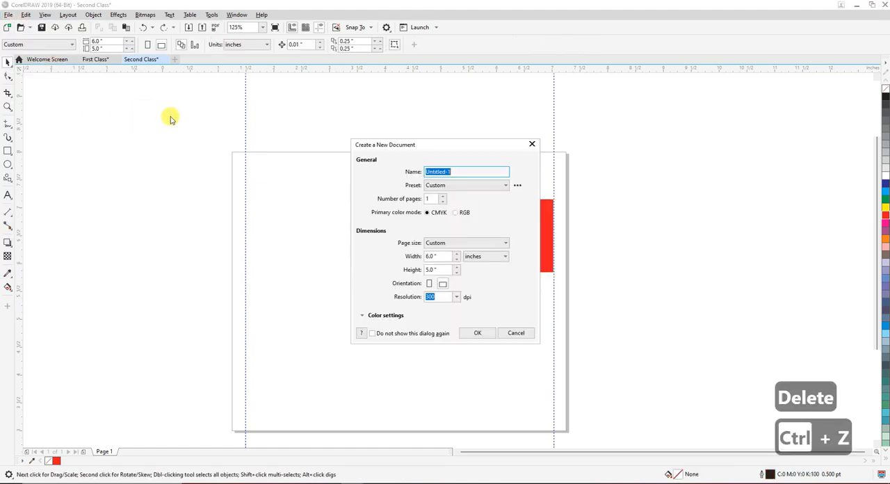
left_click(452, 243)
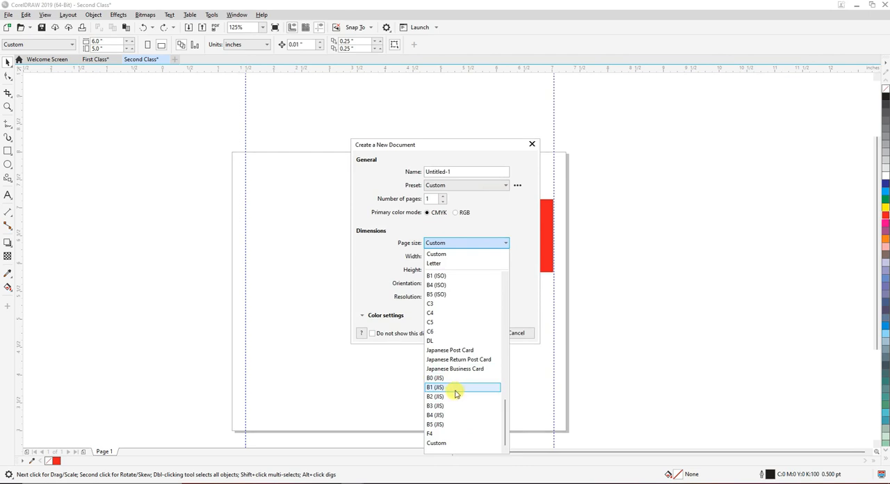
scroll(475, 387, "up", 4)
left_click(474, 389)
left_click(489, 256)
left_click(474, 266)
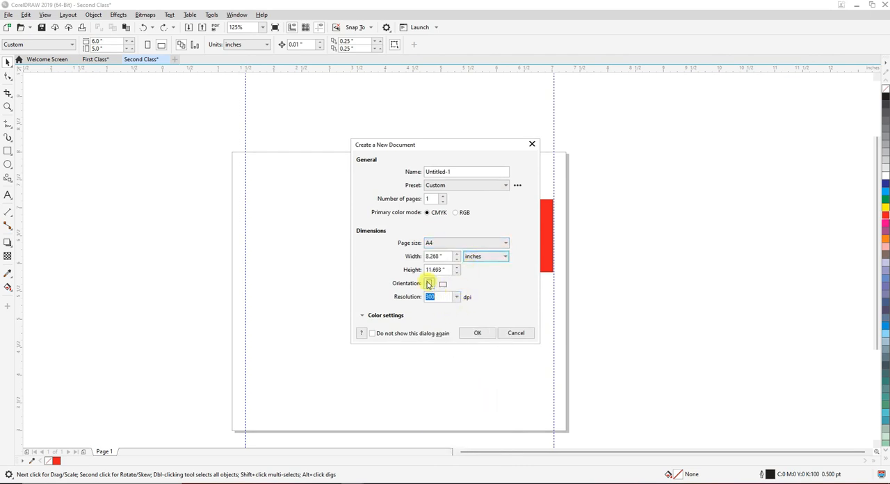
left_click(438, 284)
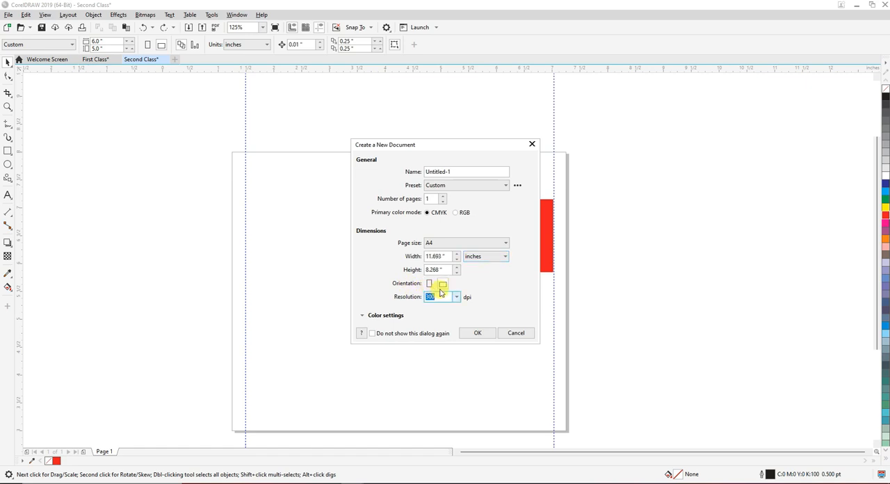
left_click(472, 332)
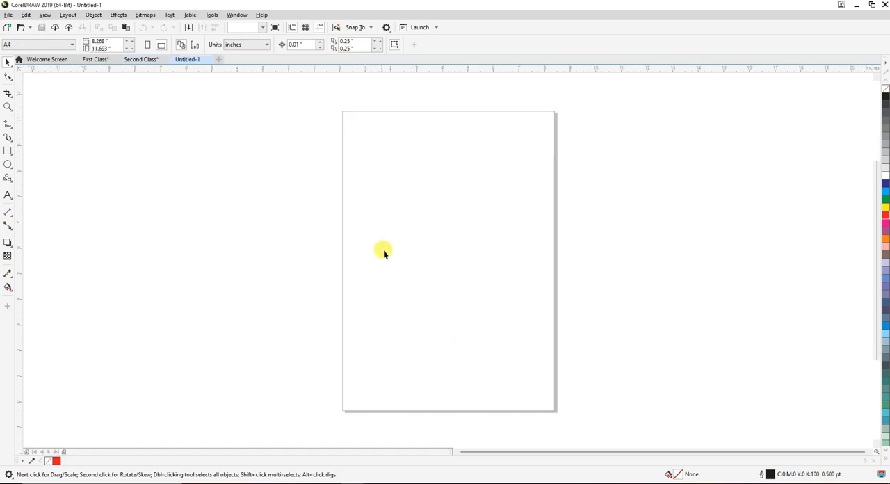
Switch the new A4 page to landscape, back to portrait, and finally to landscape orientation
left_click_drag(430, 309, 566, 425)
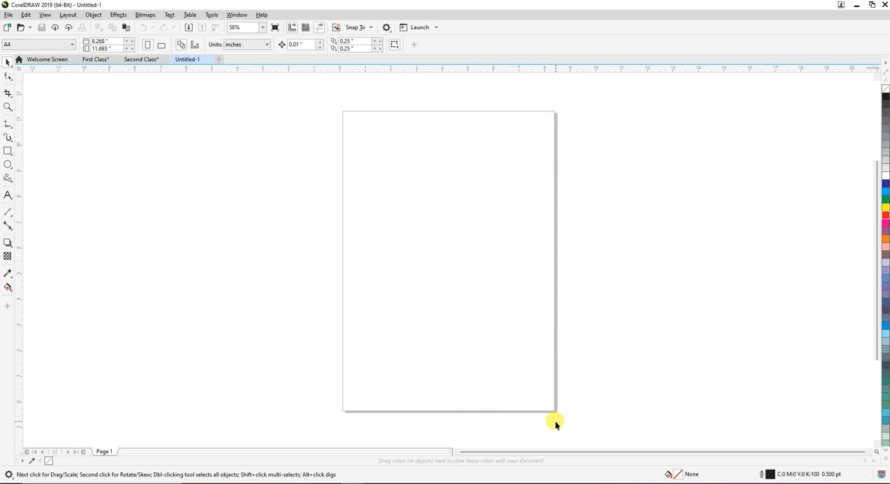
left_click(161, 45)
left_click_drag(268, 135, 610, 378)
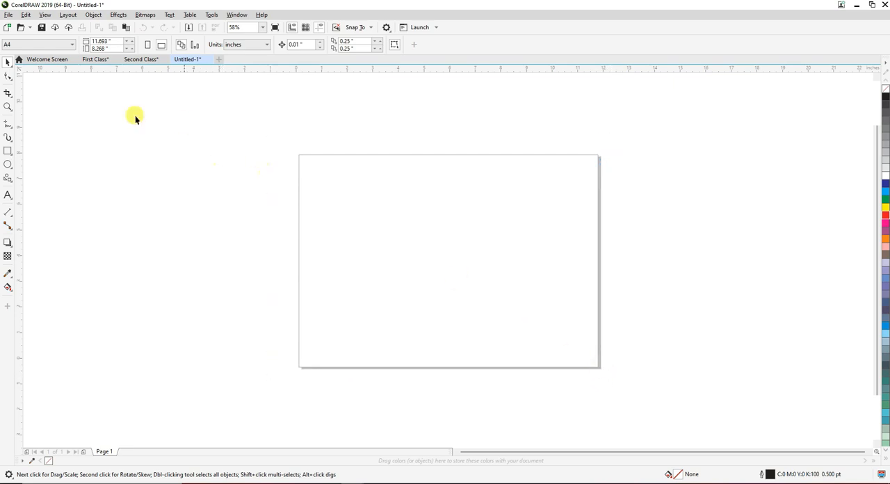
left_click(149, 45)
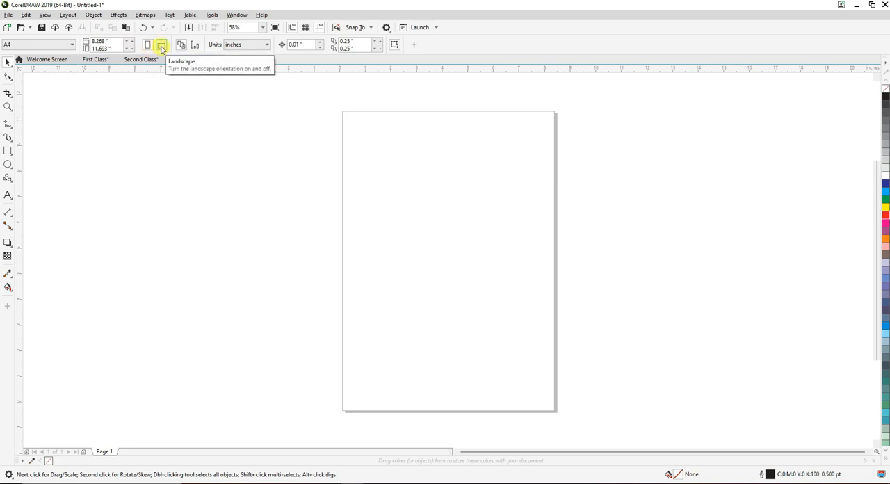
left_click(161, 46)
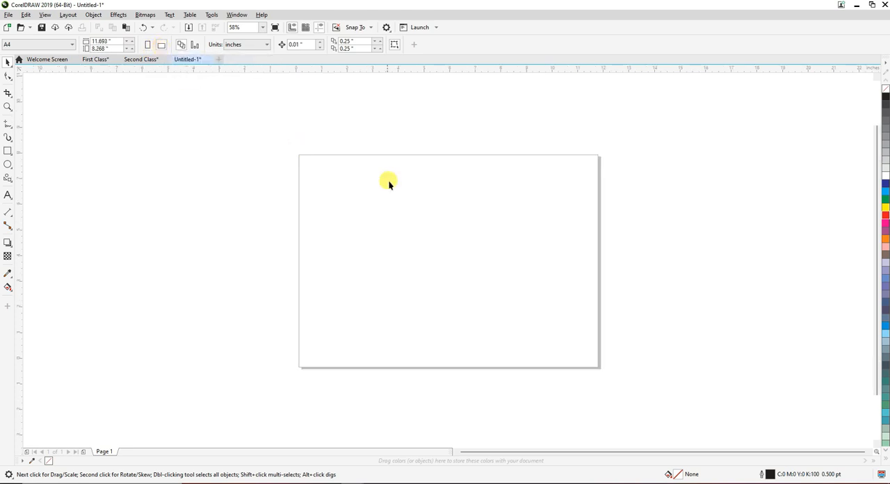
left_click_drag(287, 143, 620, 174)
left_click_drag(375, 157, 356, 376)
left_click_drag(399, 215, 631, 419)
left_click(782, 483)
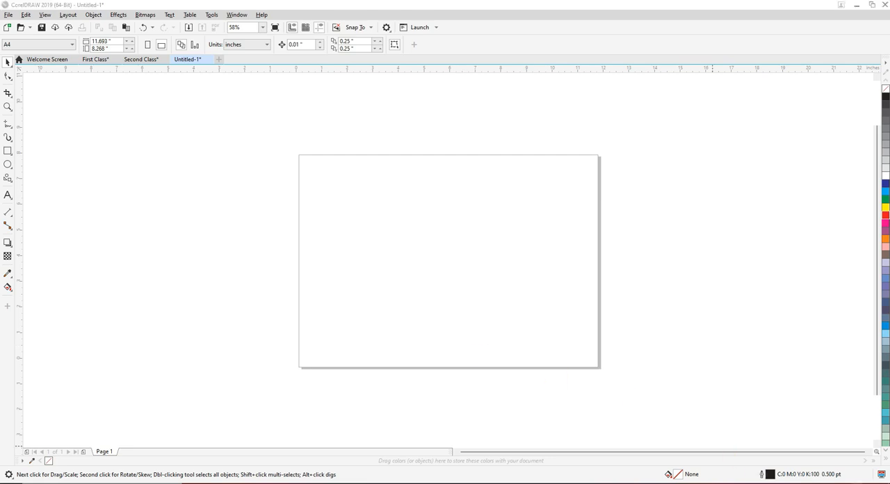